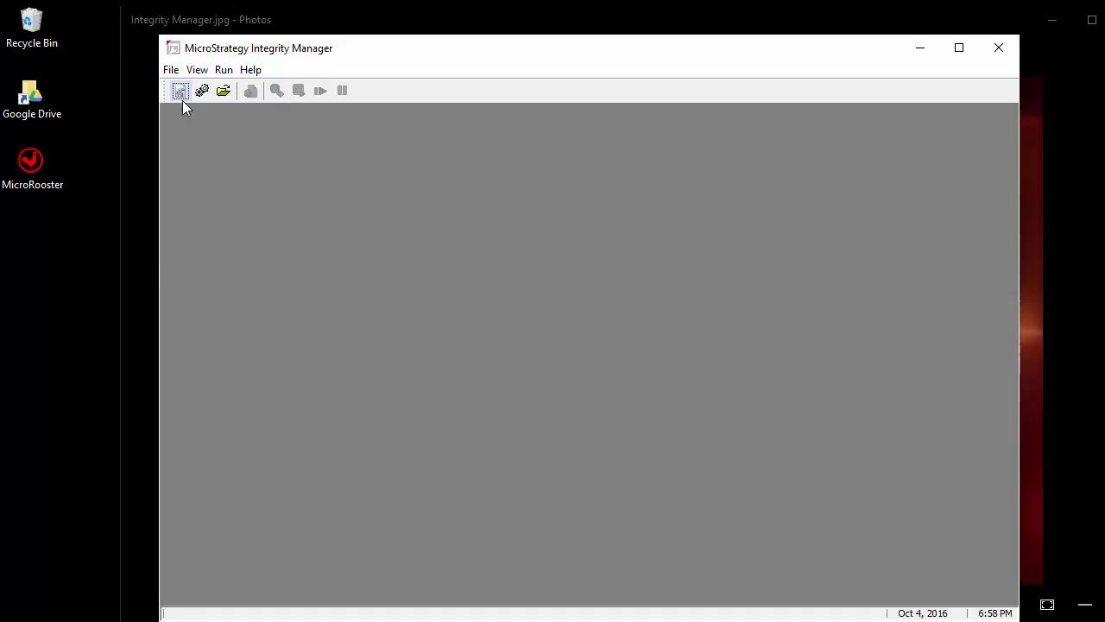
Step: Create a new integrity test from the File menu and select the Single Project test type
click(171, 70)
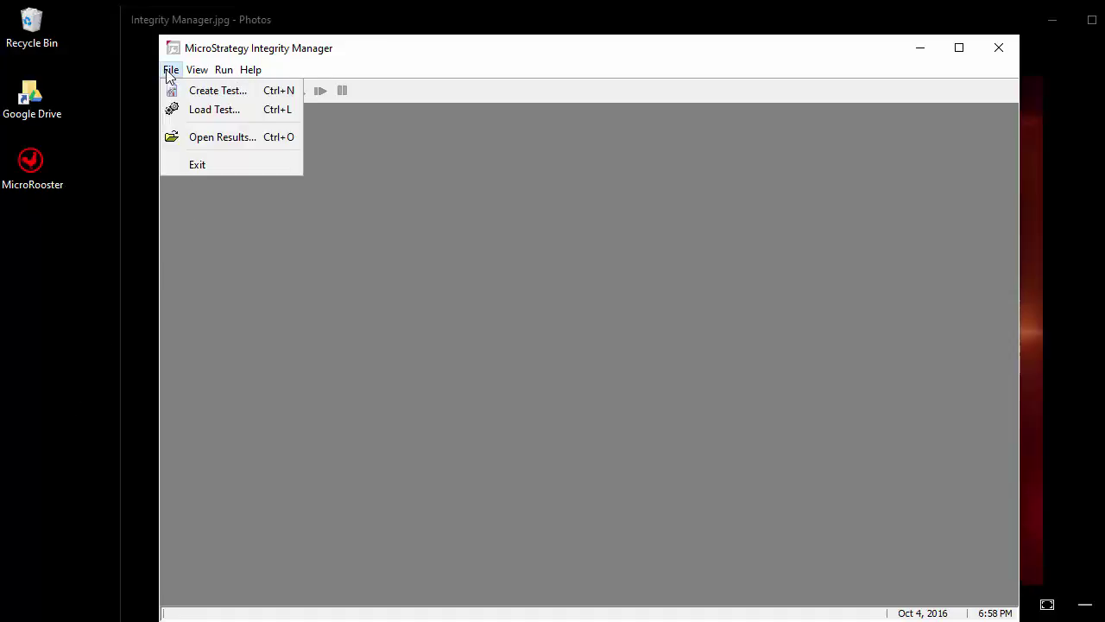
click(205, 91)
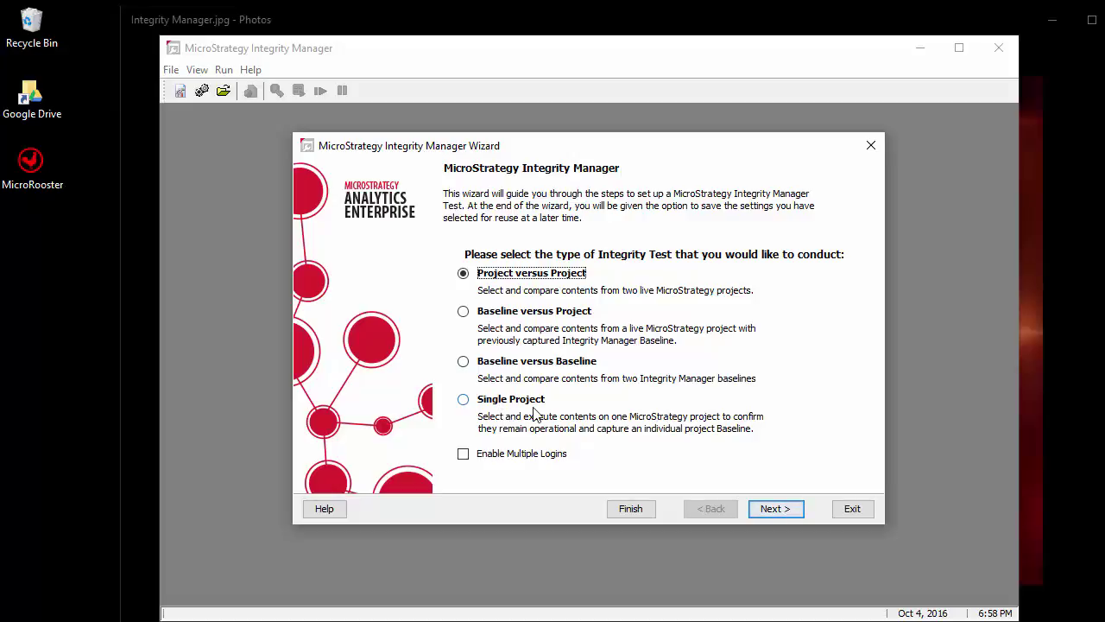
click(462, 400)
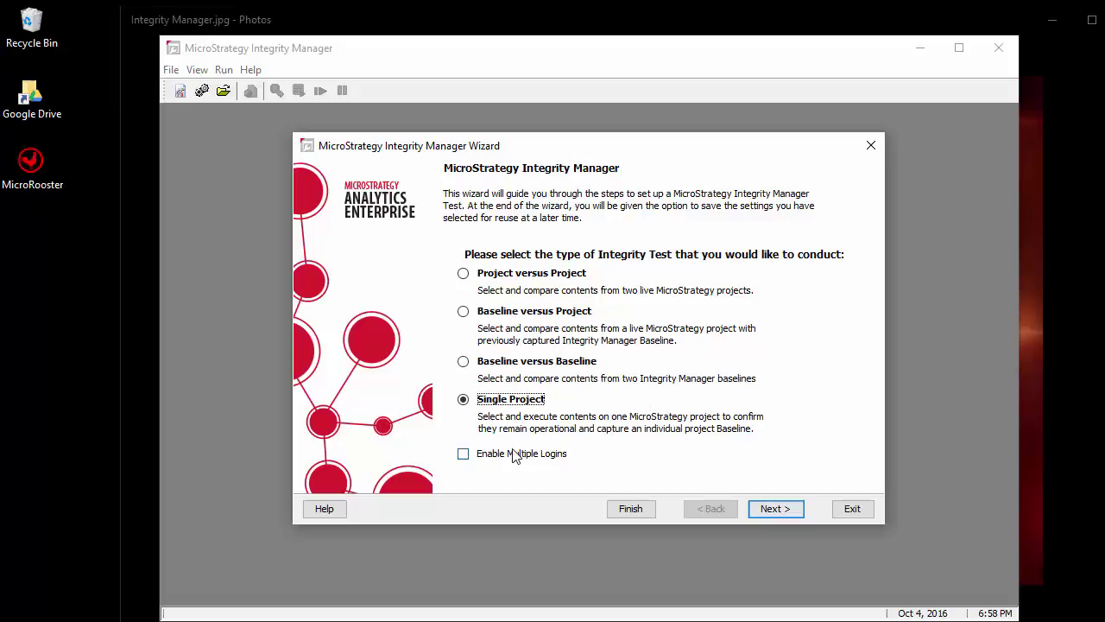
Step: Set the base connection to server LATITUDEE7440, Administrator login, project MicroStrategy Tutorial
click(775, 510)
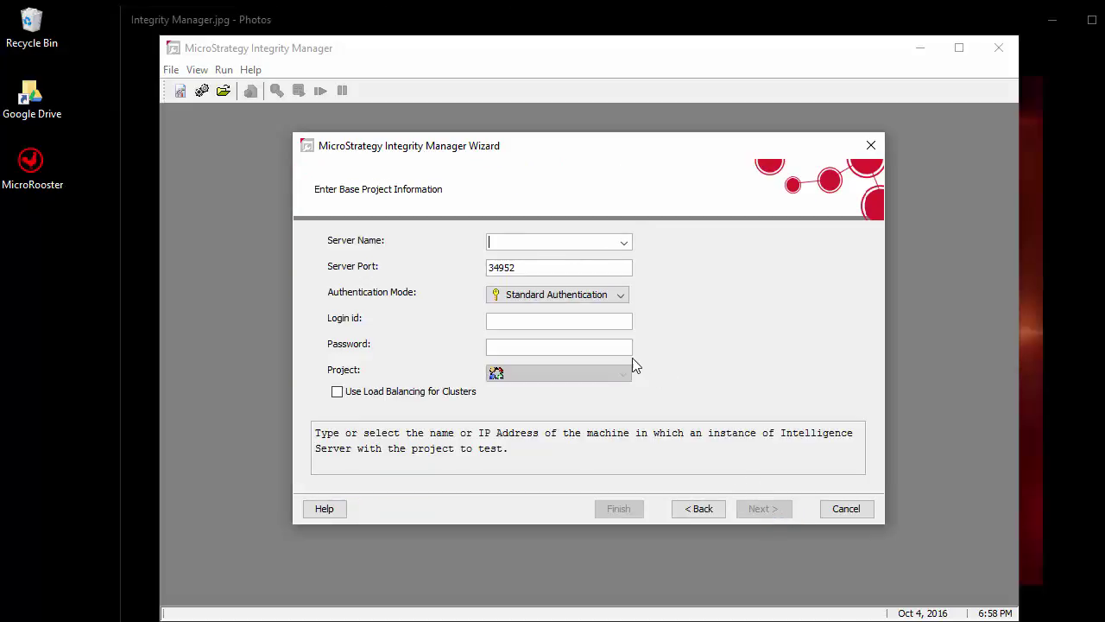
click(623, 239)
click(533, 261)
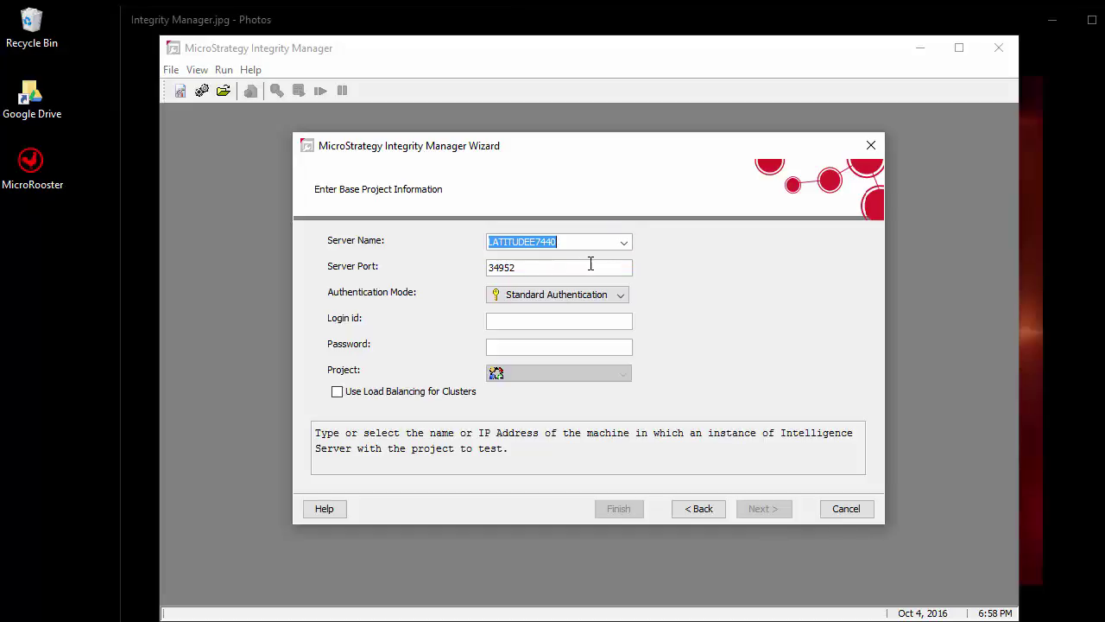
click(508, 323)
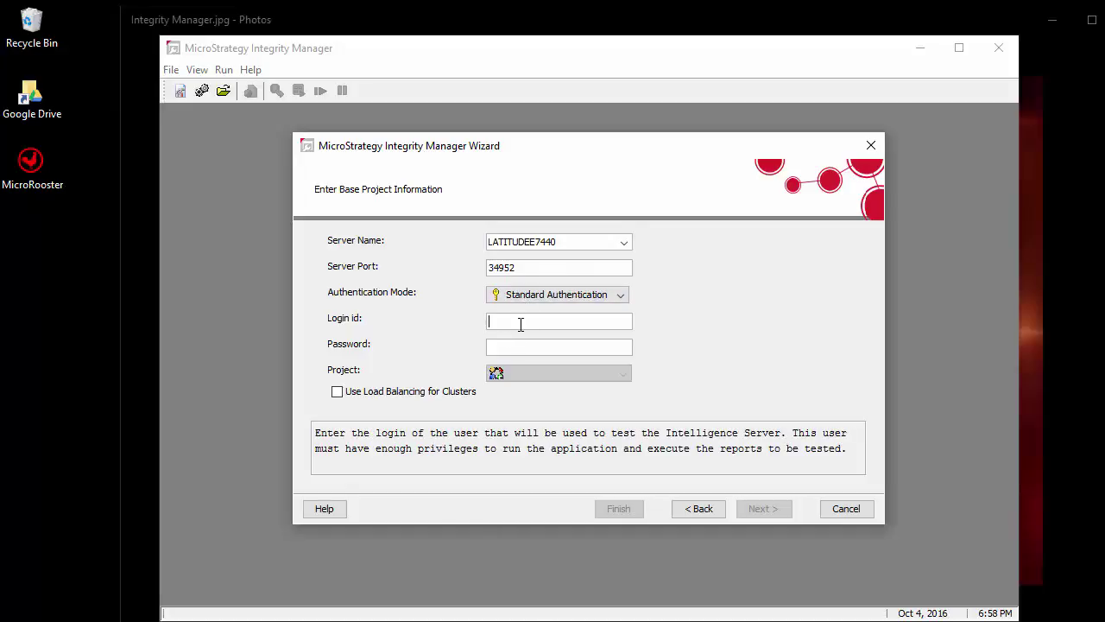
text(Administrator)
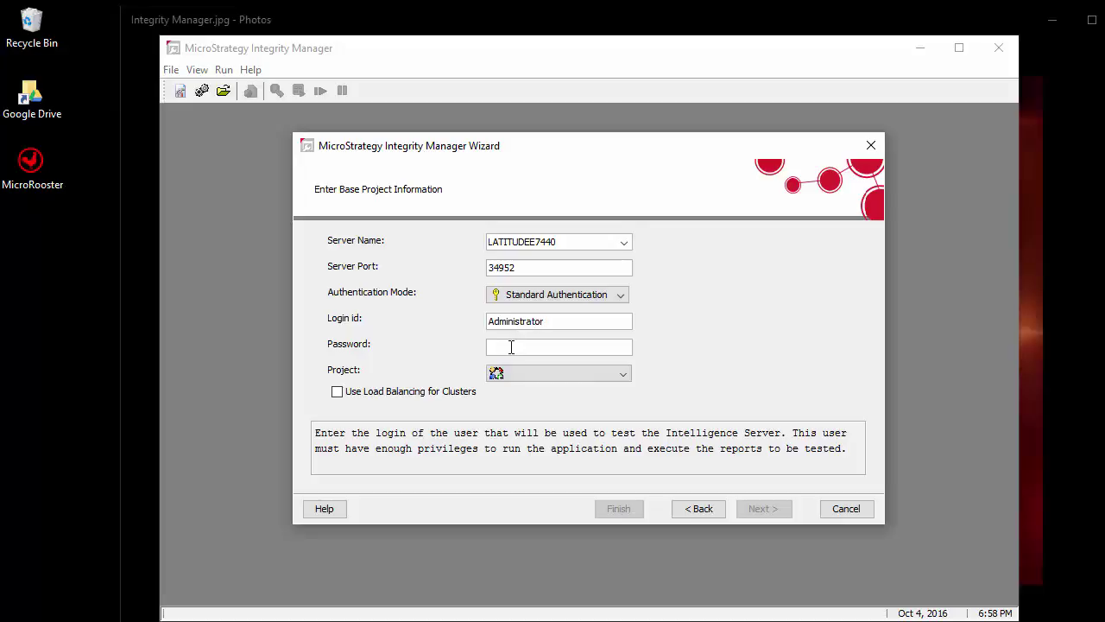
click(510, 347)
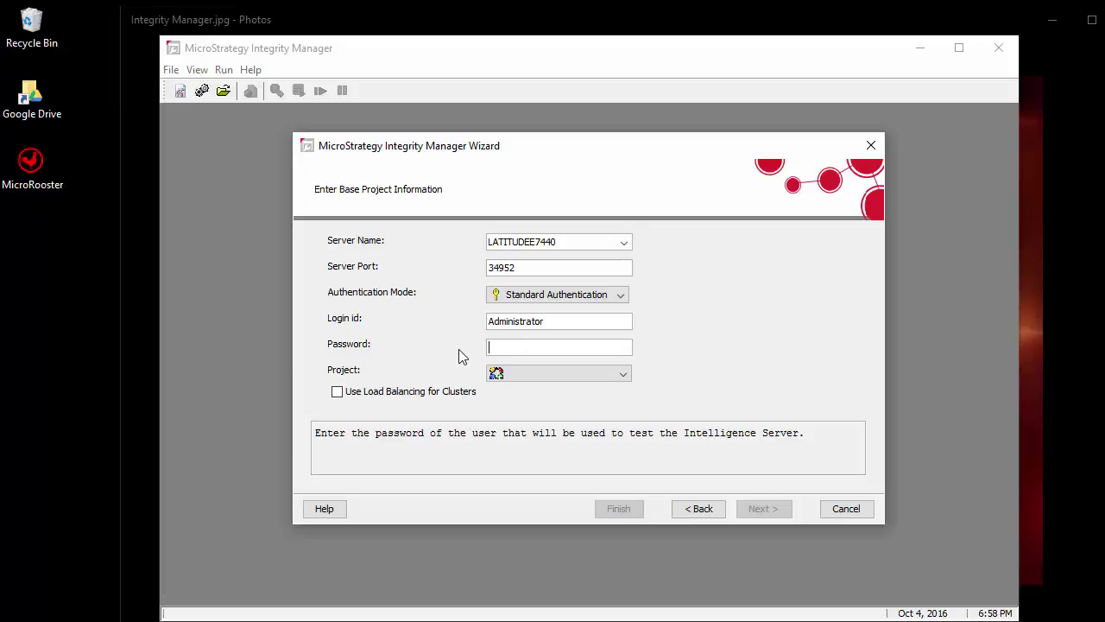
click(510, 374)
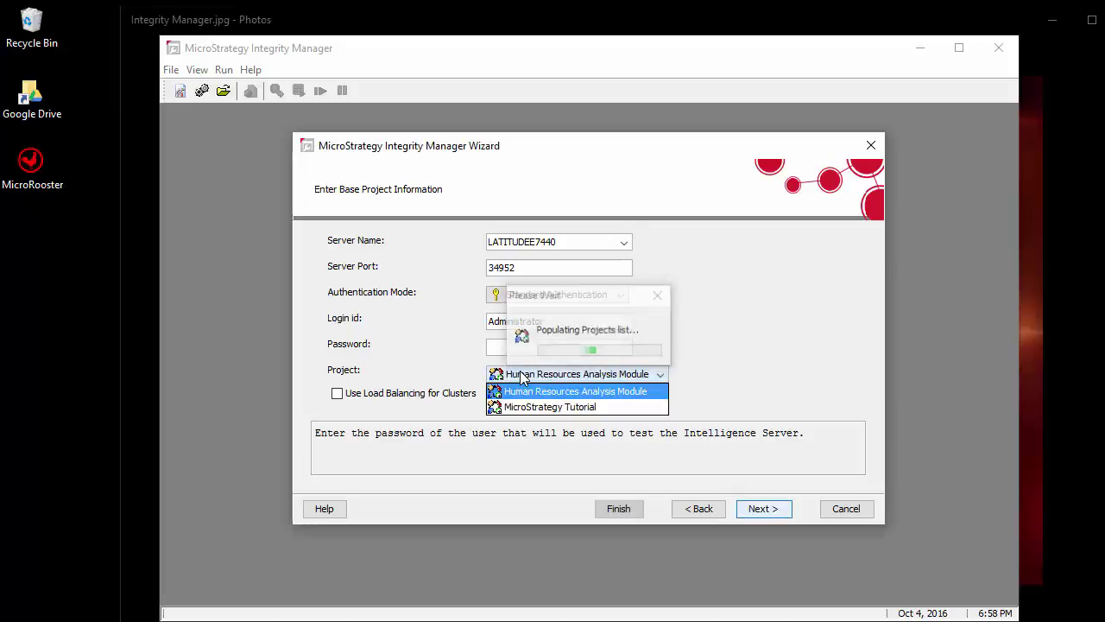
click(543, 407)
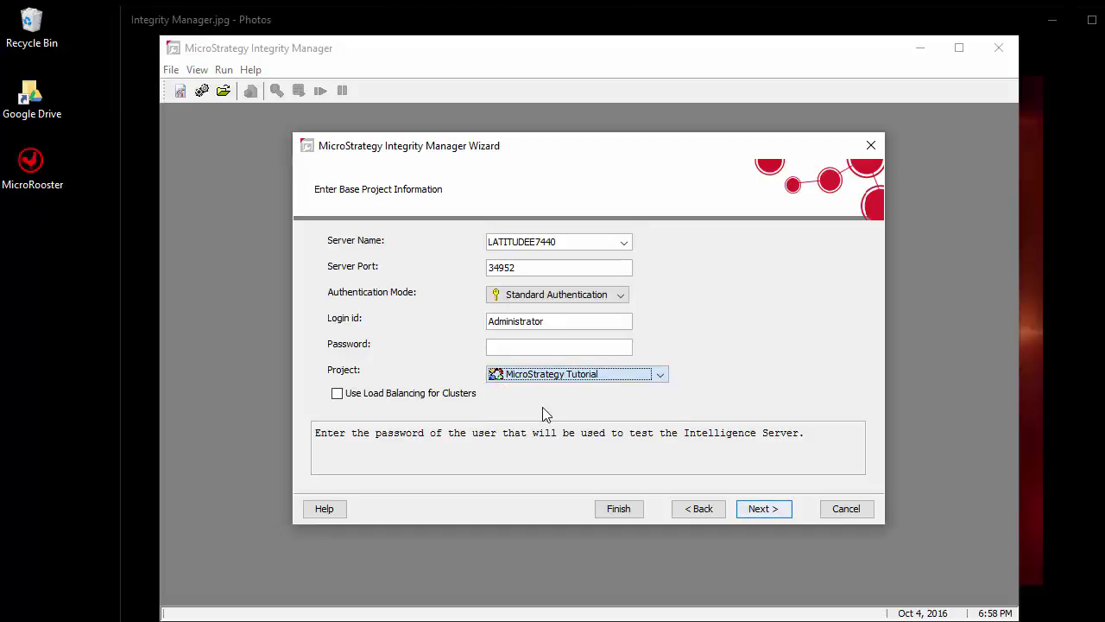
click(755, 508)
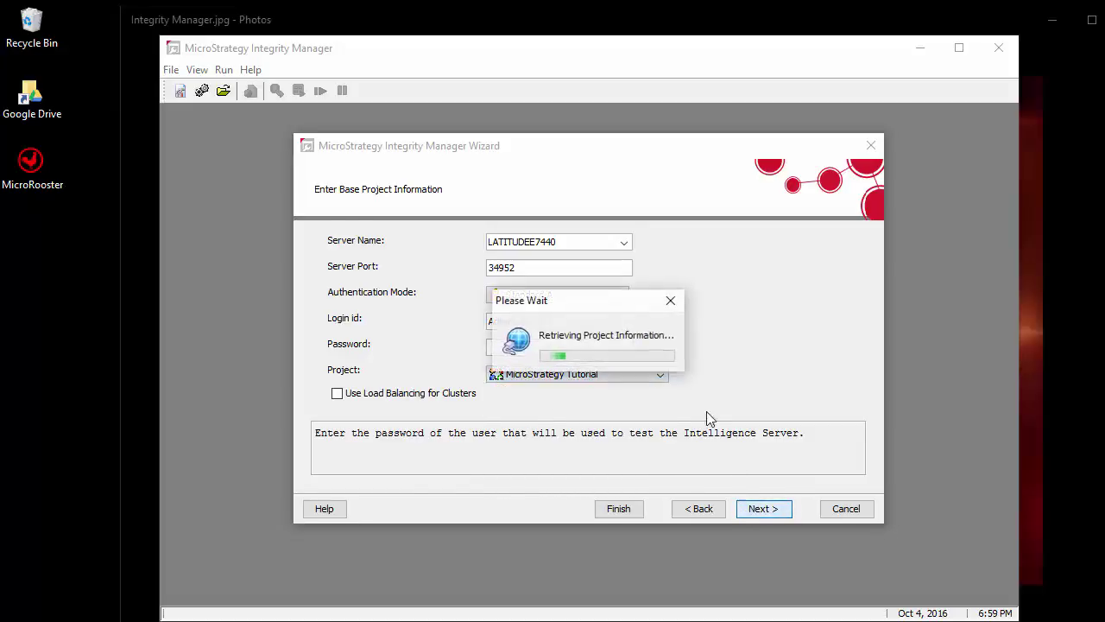
Step: Check the Electronics Revenue by Region report under My Personal Objects > My Reports
click(301, 331)
click(302, 243)
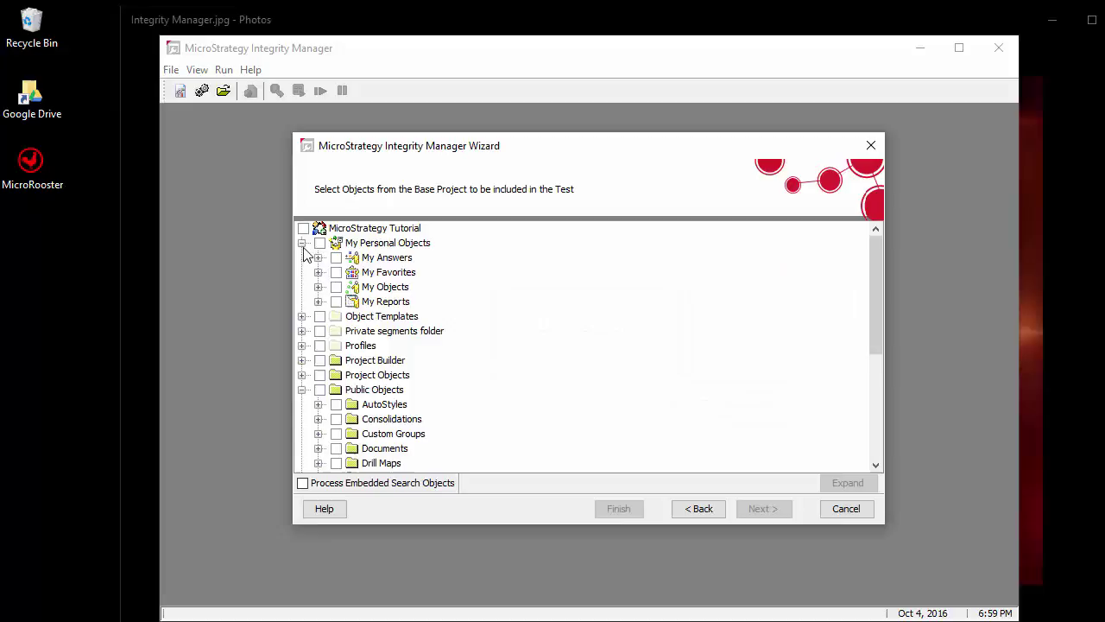
click(385, 304)
click(318, 301)
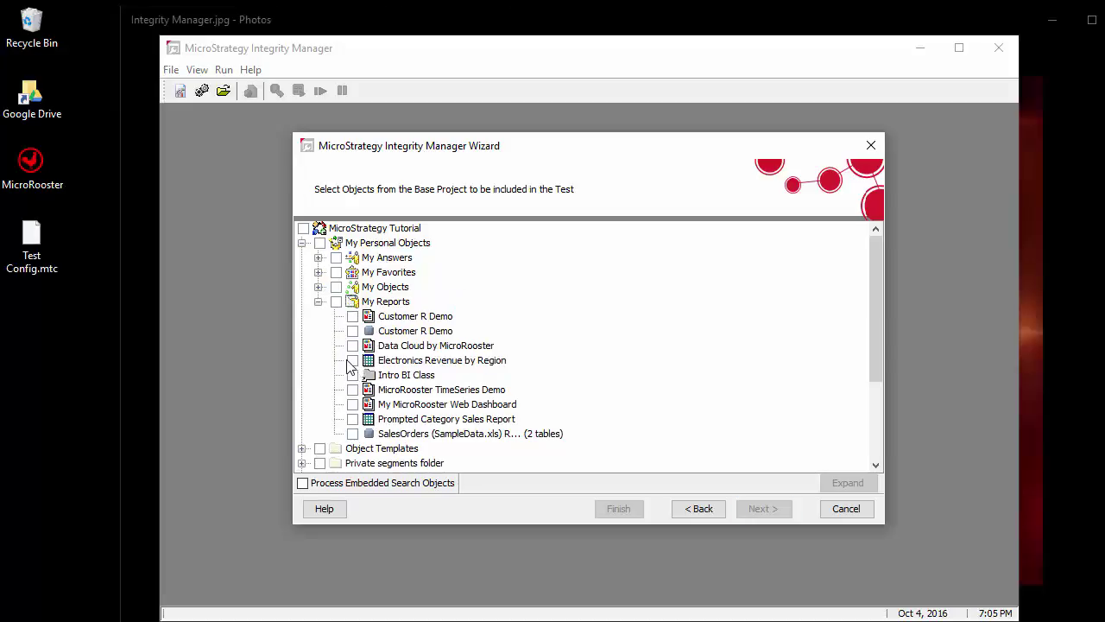
click(351, 361)
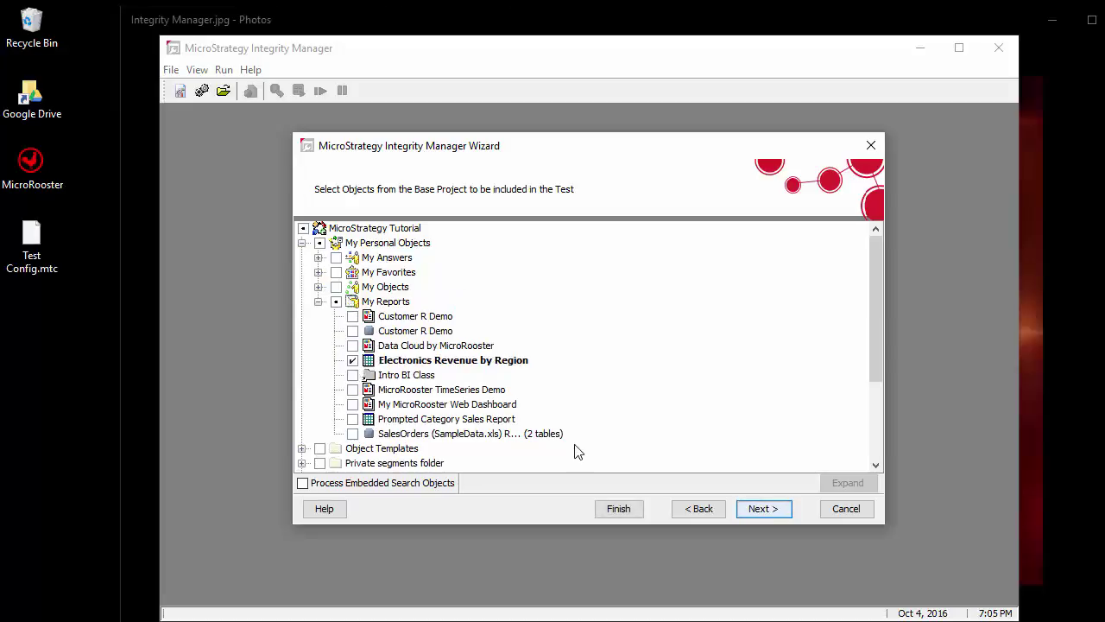
Step: Keep the default prompt and execution settings and advance to the processing options
click(769, 509)
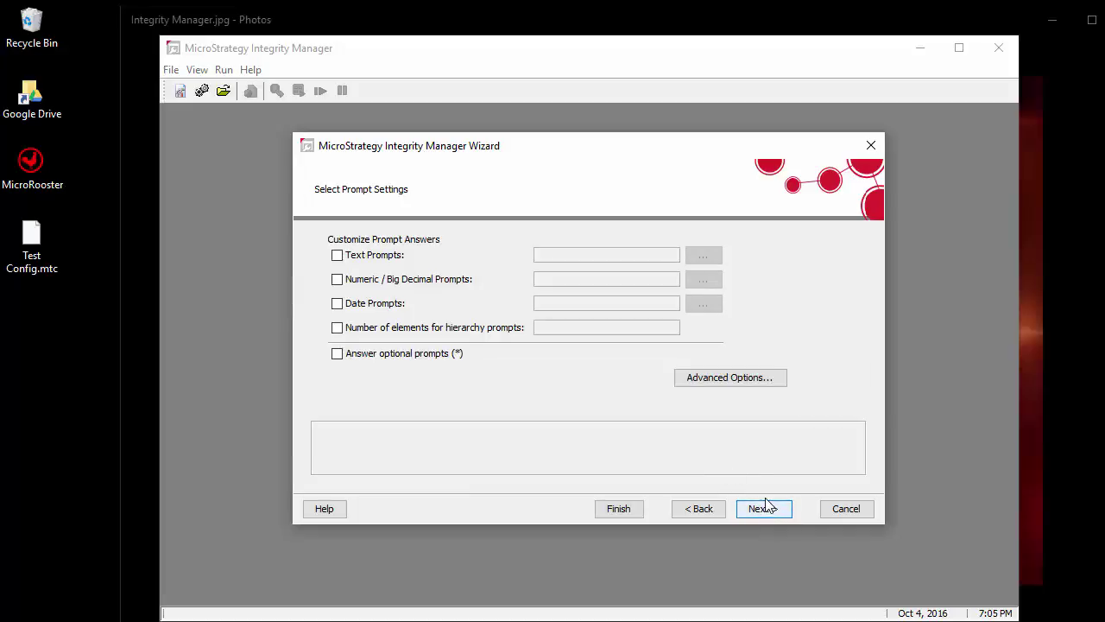
click(765, 509)
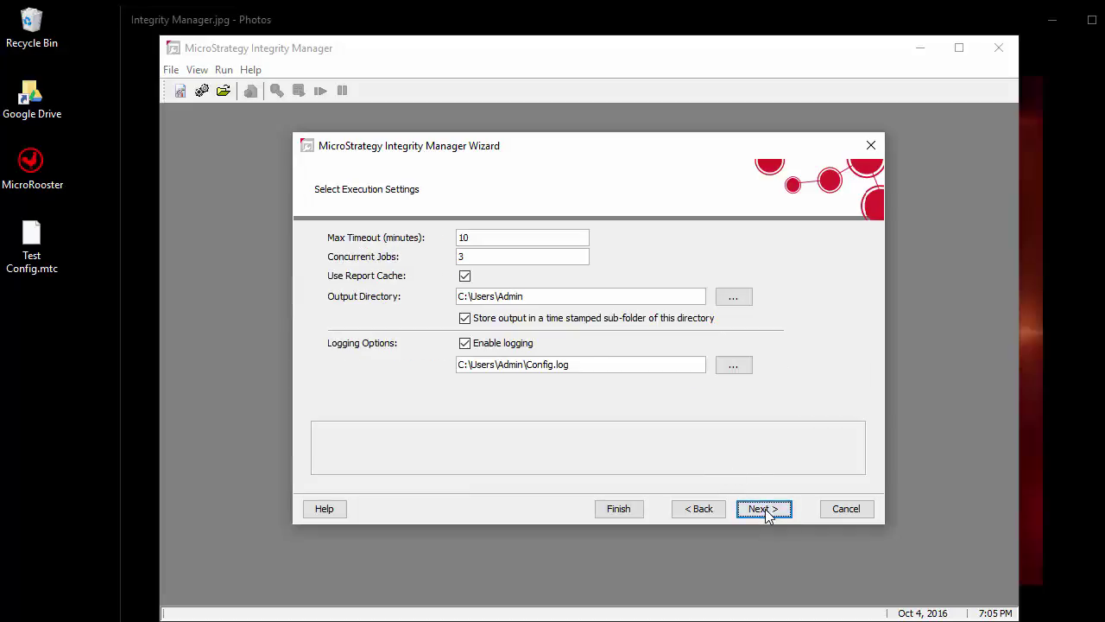
click(765, 508)
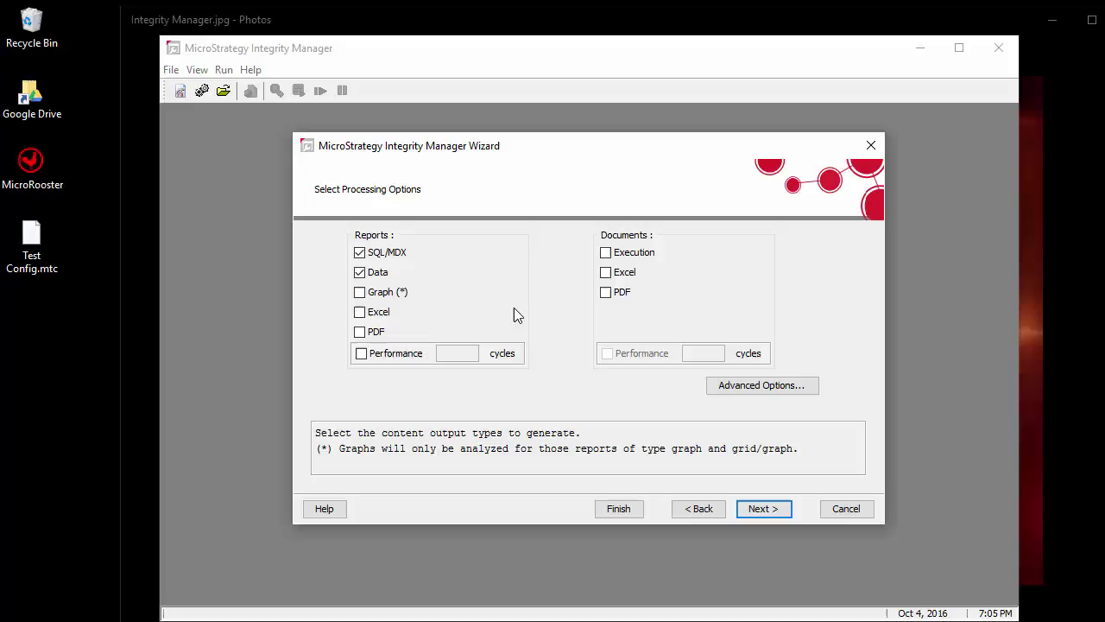
Step: Run the single-project test from the Summary page, declining to save the configuration
click(763, 508)
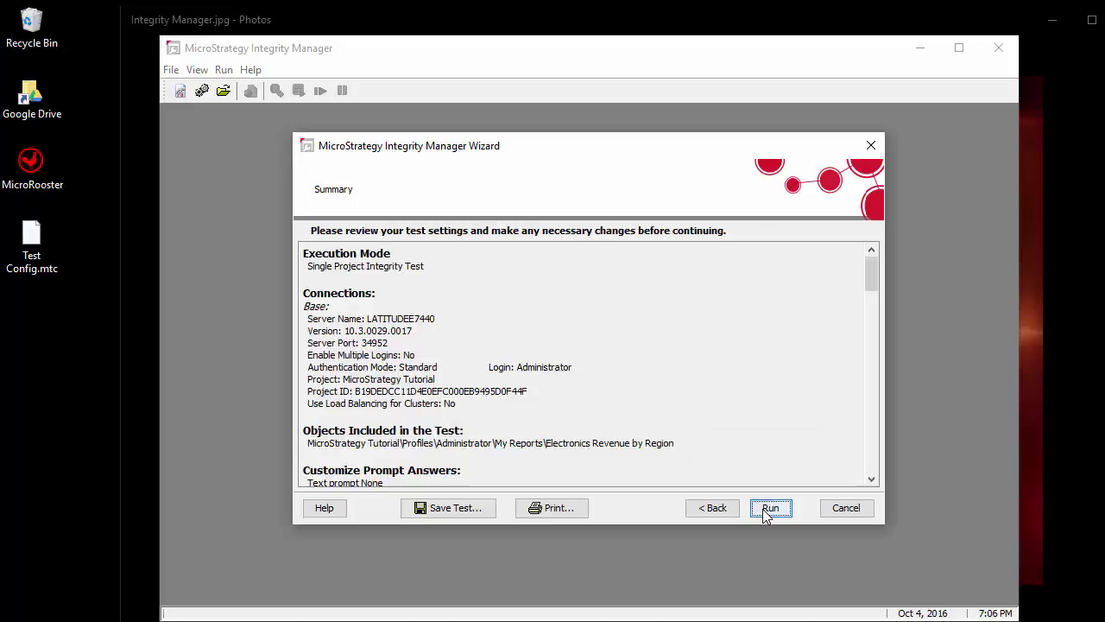
click(768, 509)
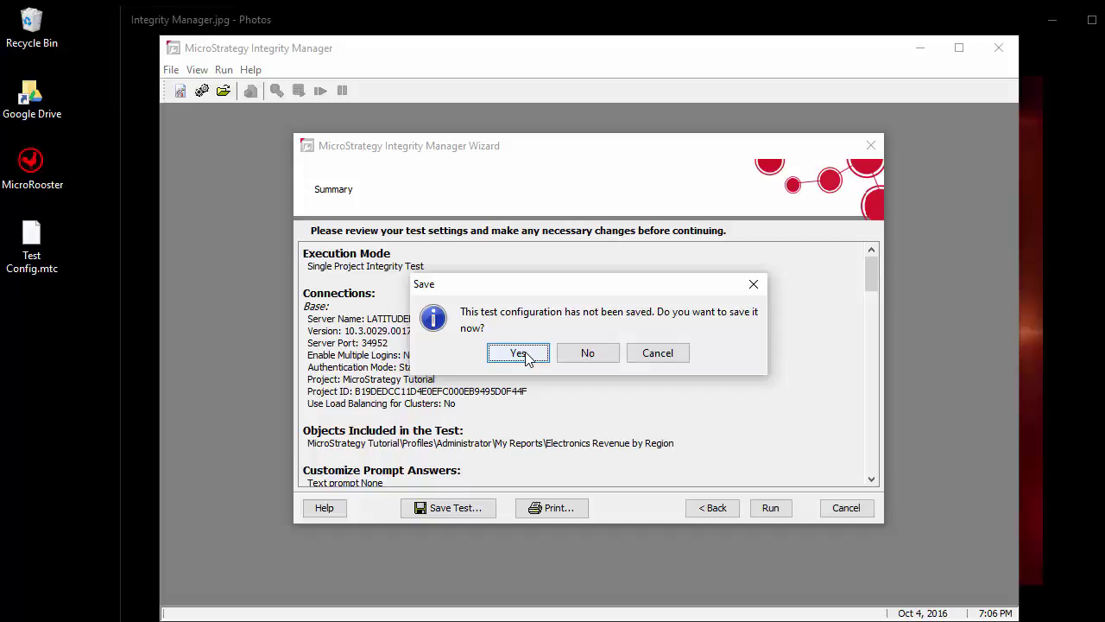
click(591, 354)
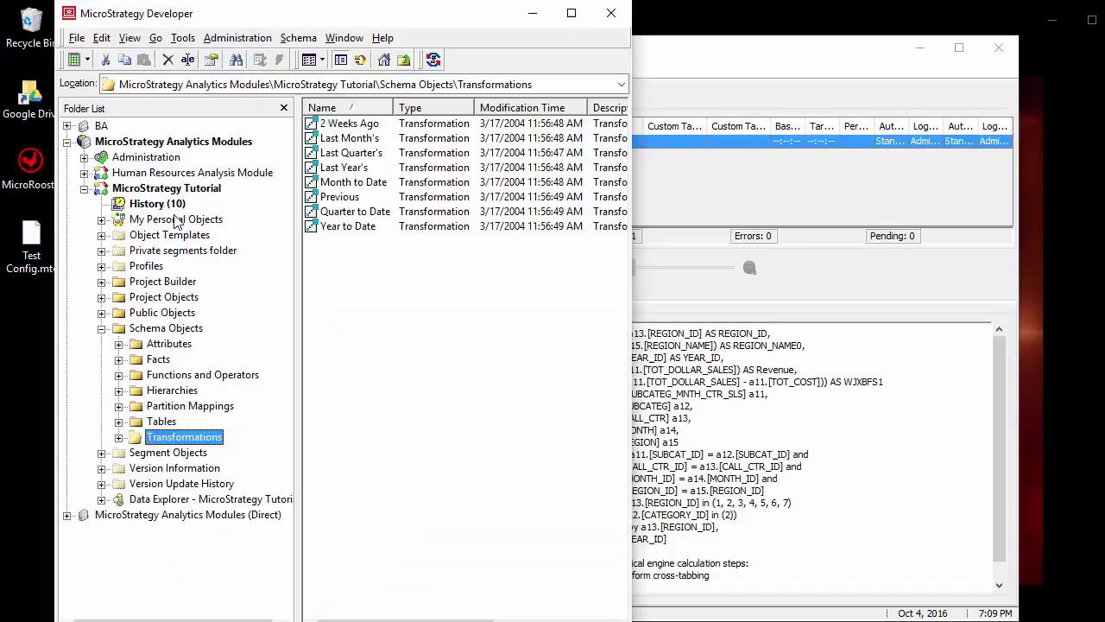
Step: Open Electronics Revenue by Region from My Personal Objects > My Reports in the report editor
click(175, 221)
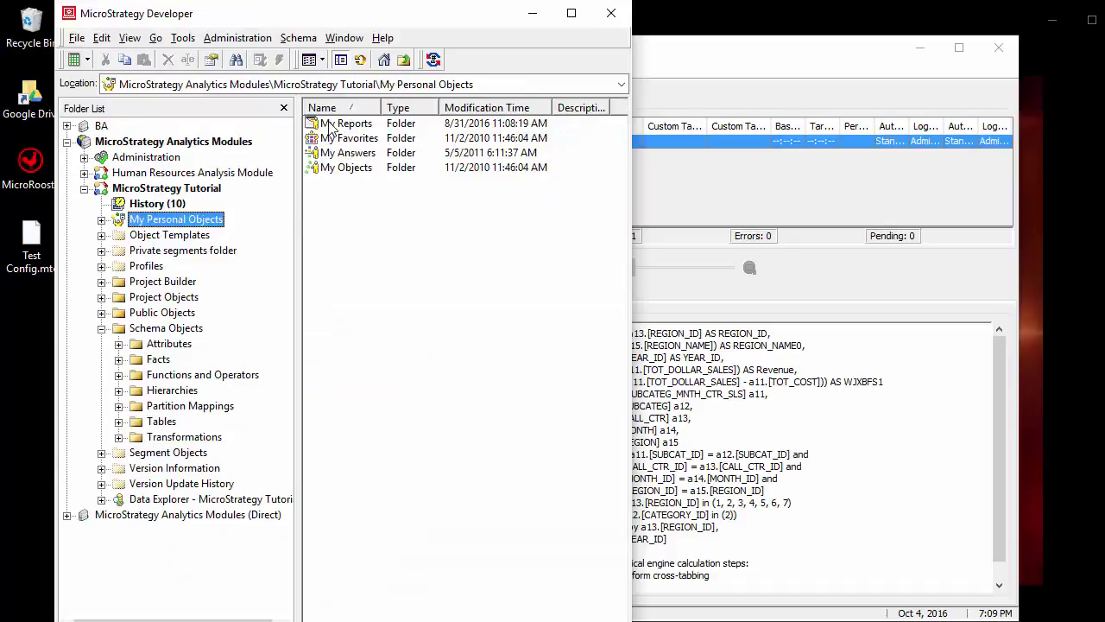
double_click(333, 127)
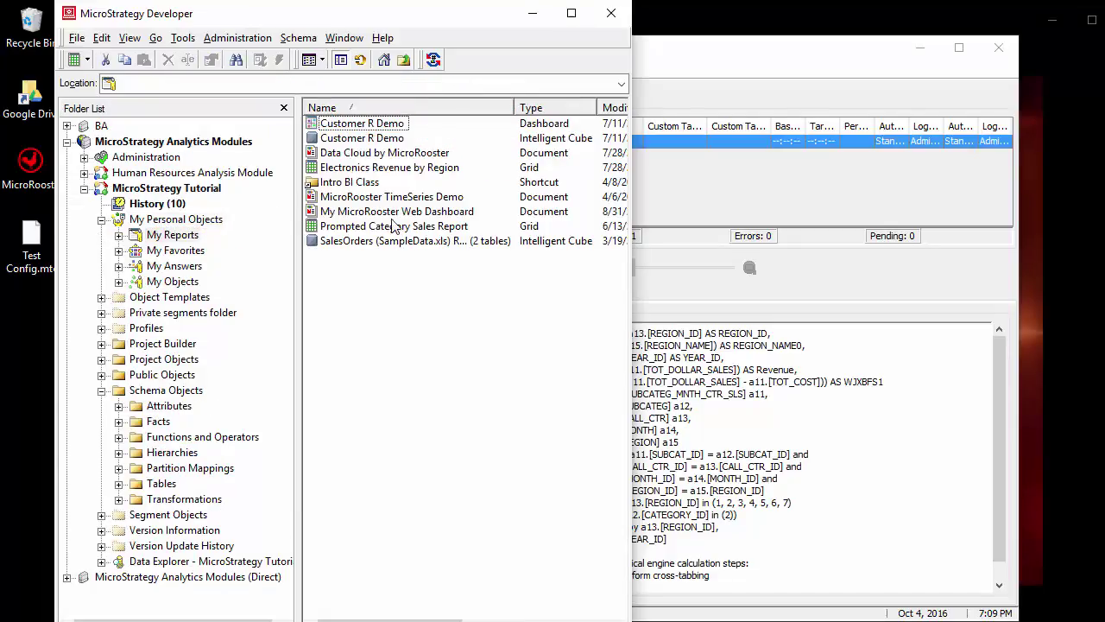
right_click(370, 170)
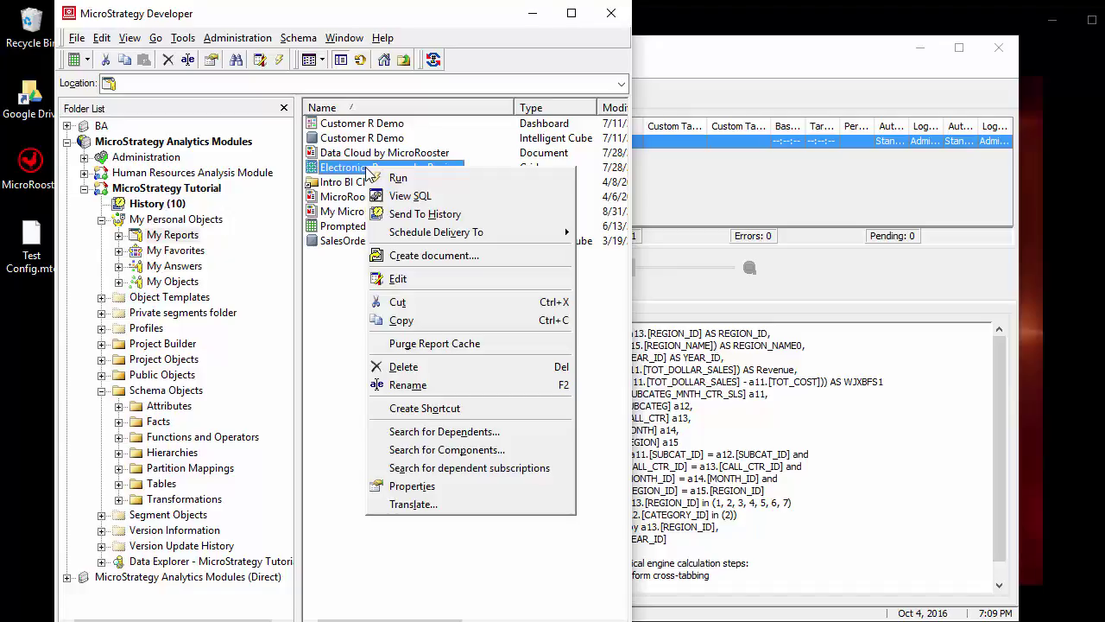
click(399, 278)
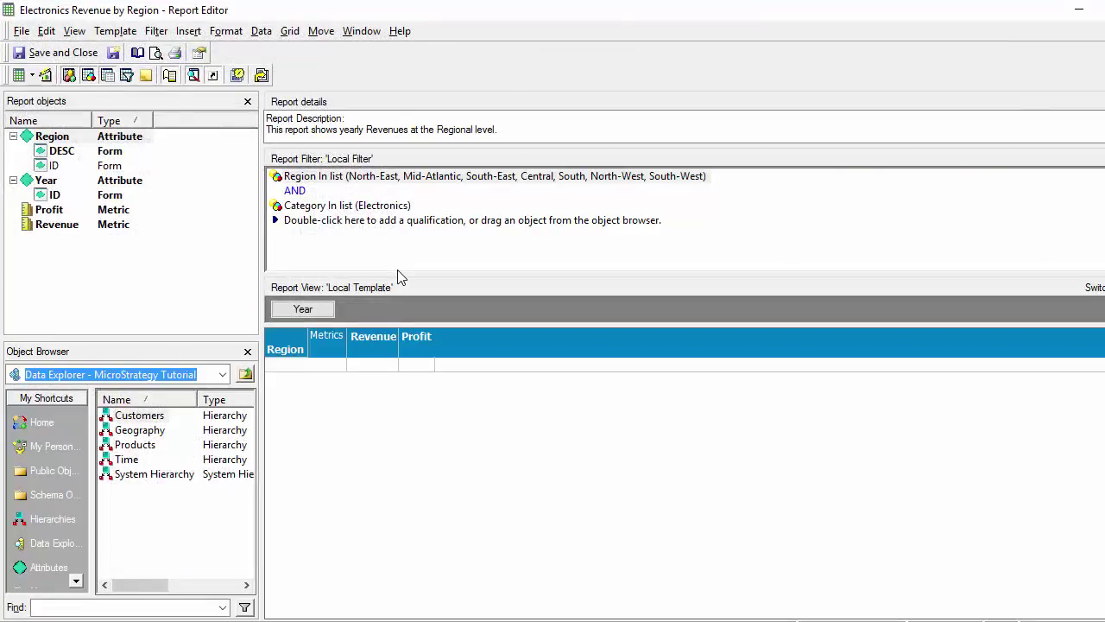
Step: Add Books alongside Electronics to the Category filter condition and save the report
click(354, 209)
double_click(354, 208)
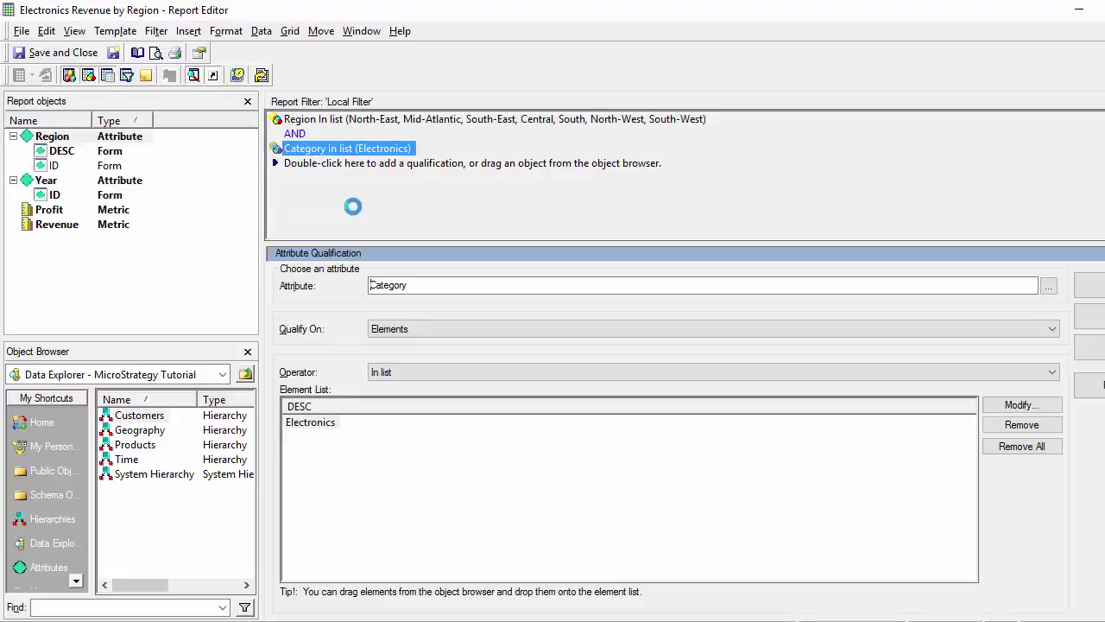
click(1039, 409)
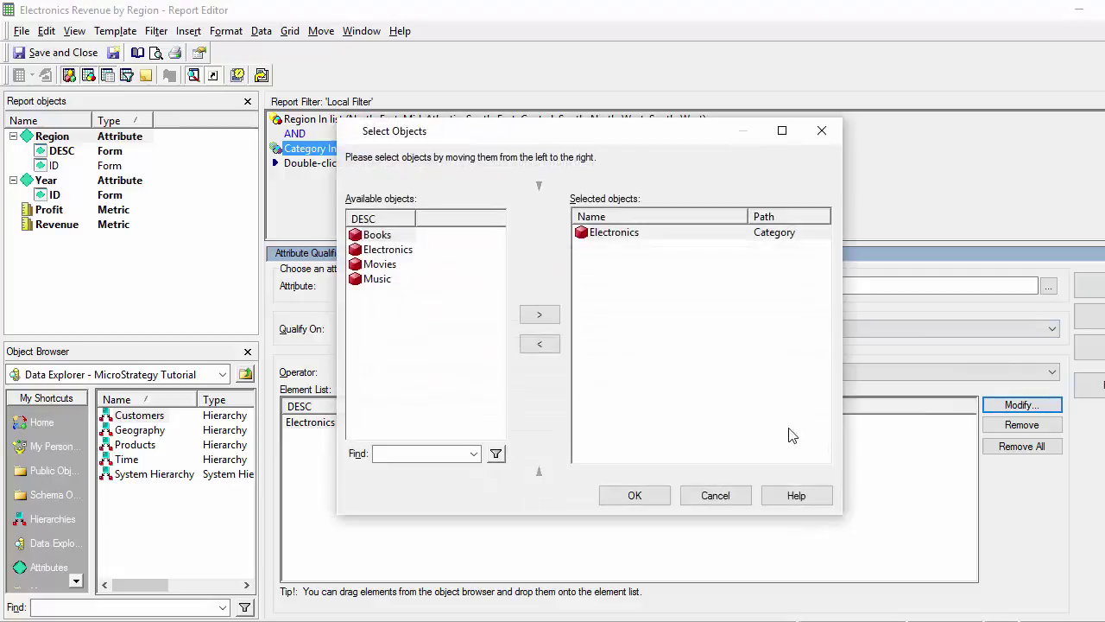
double_click(376, 238)
click(625, 499)
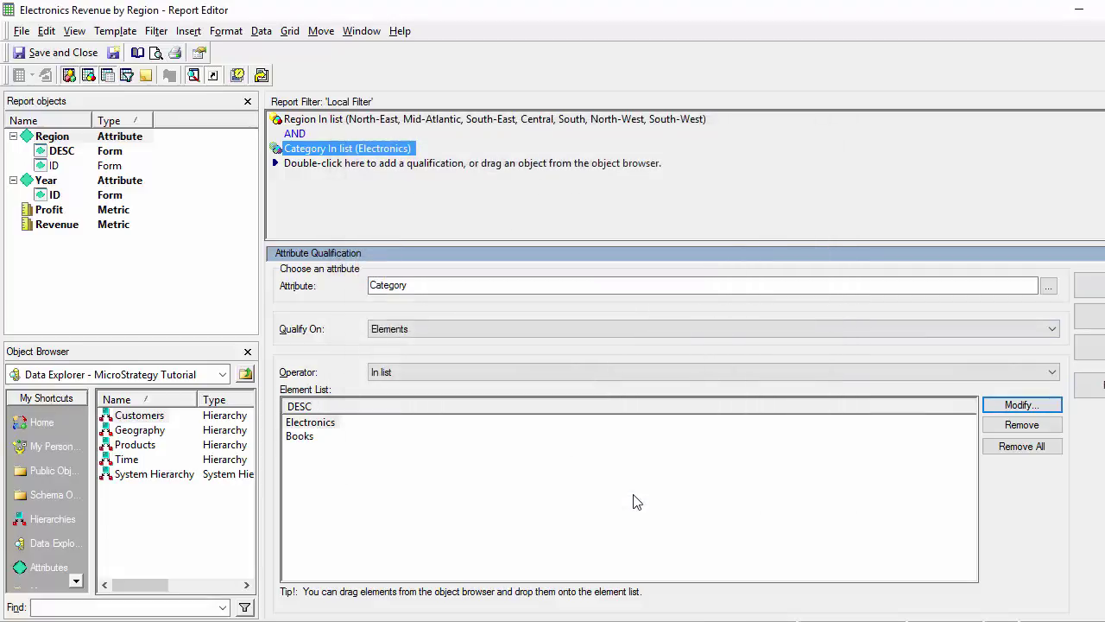
click(47, 52)
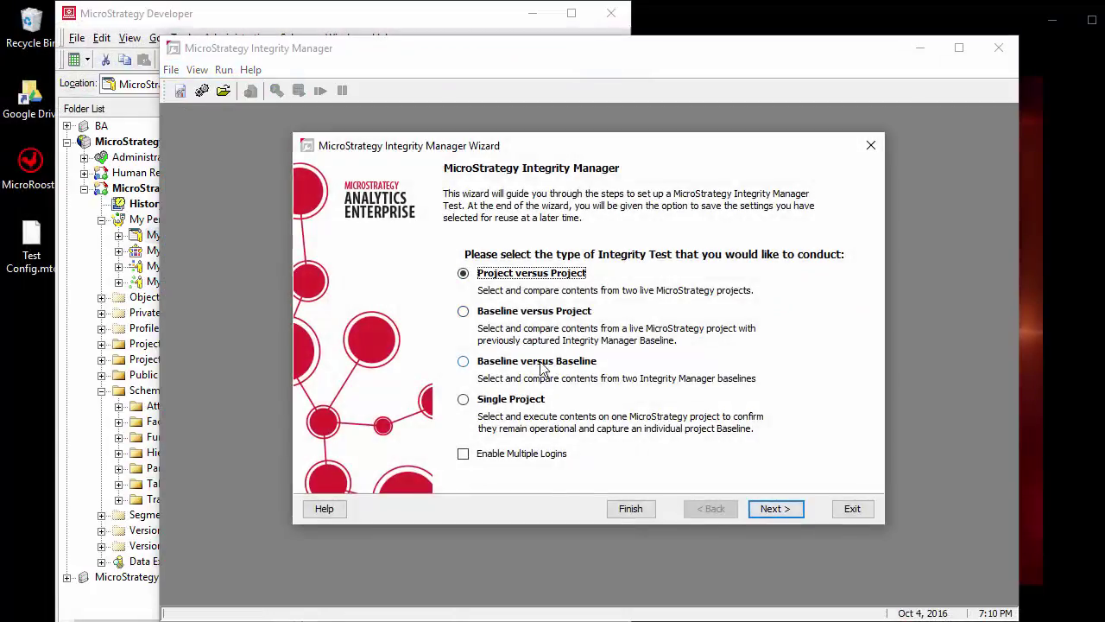
Step: Start a Baseline versus Project test using Baseline.xml from the LATITUDEE7440_0 folder
click(494, 312)
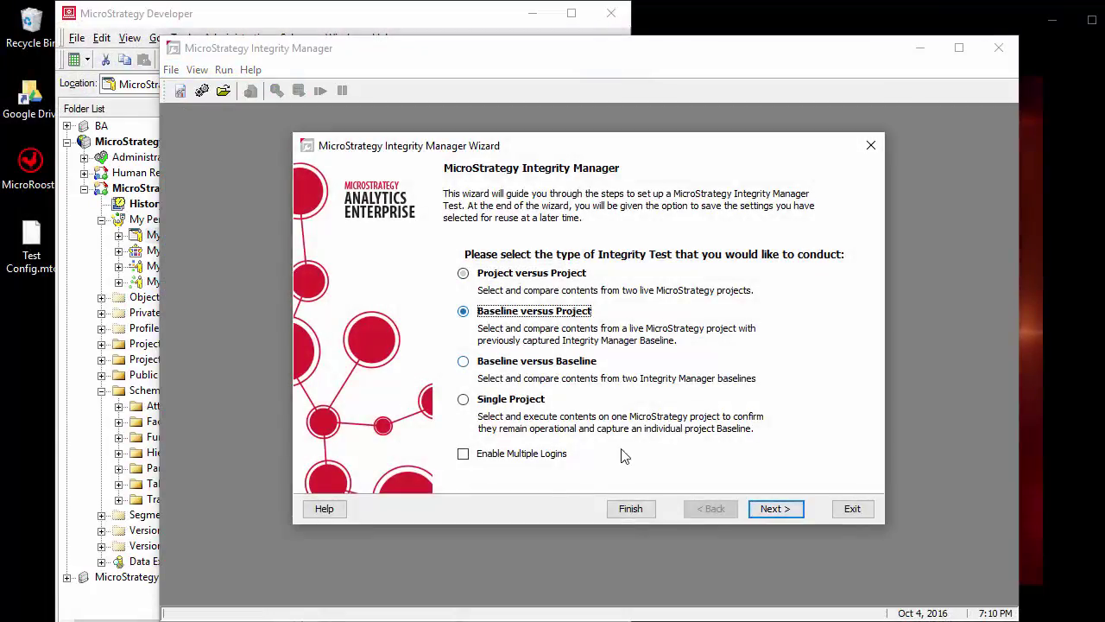
click(767, 508)
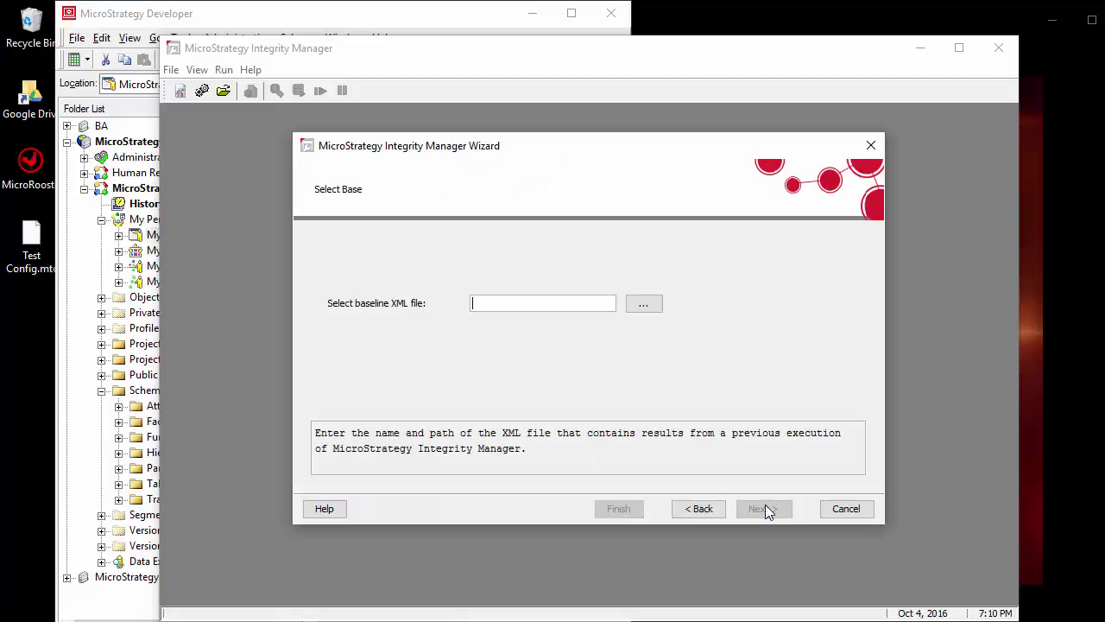
click(648, 310)
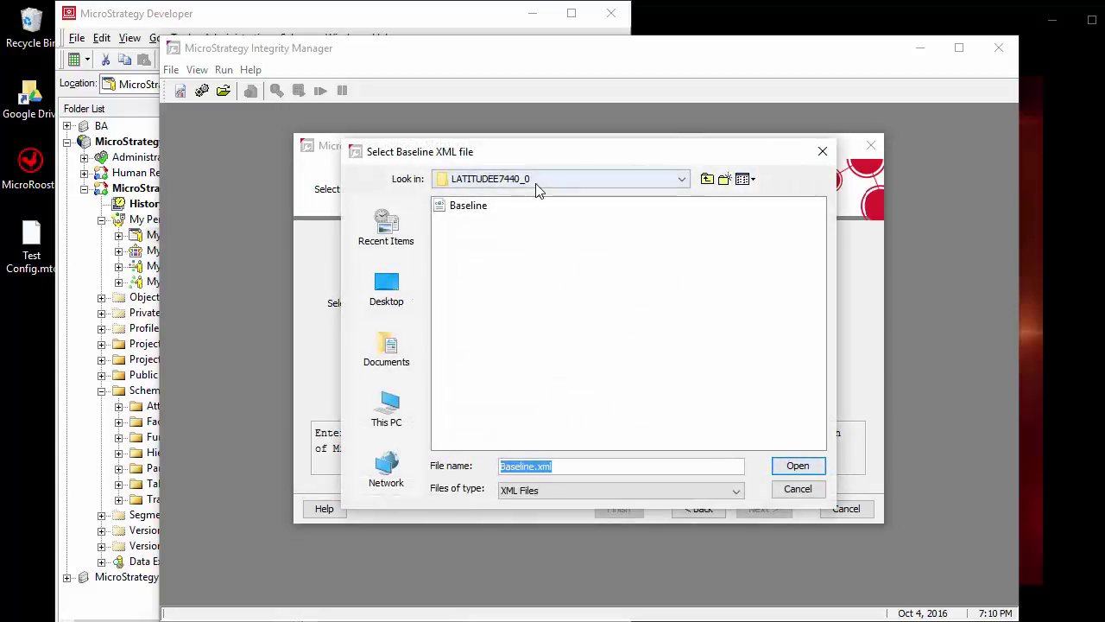
click(673, 179)
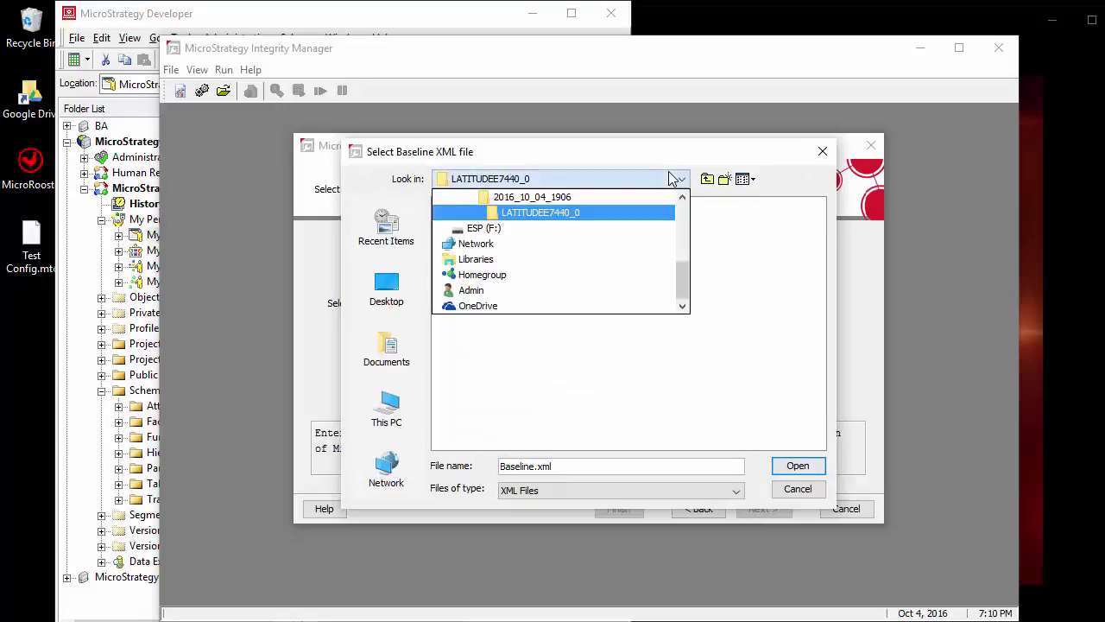
drag(684, 269, 683, 260)
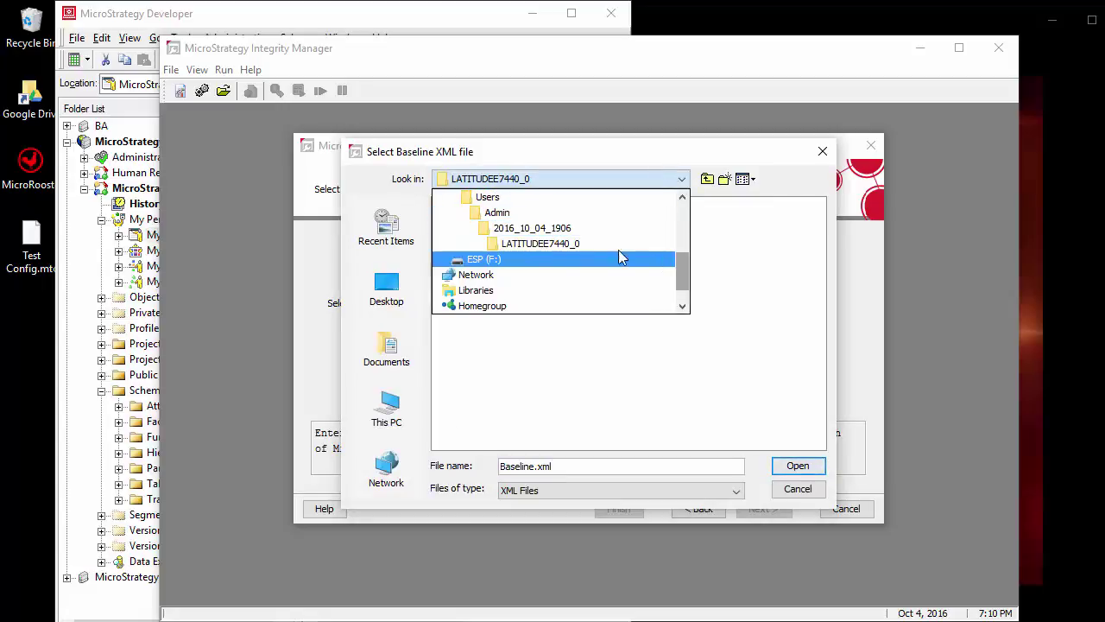
click(588, 246)
click(481, 209)
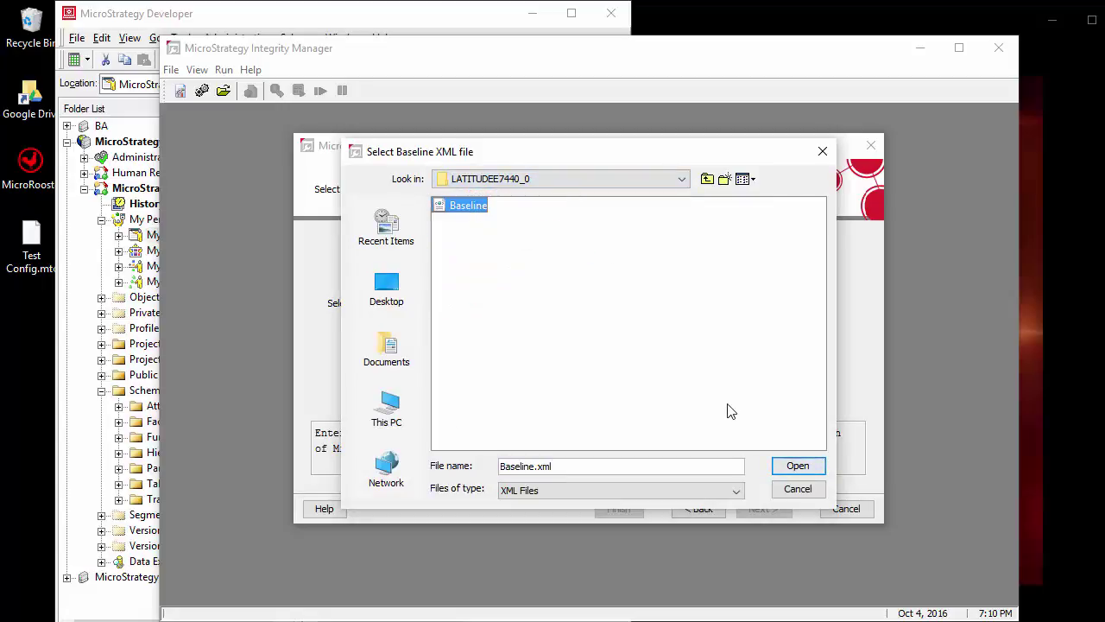
click(798, 465)
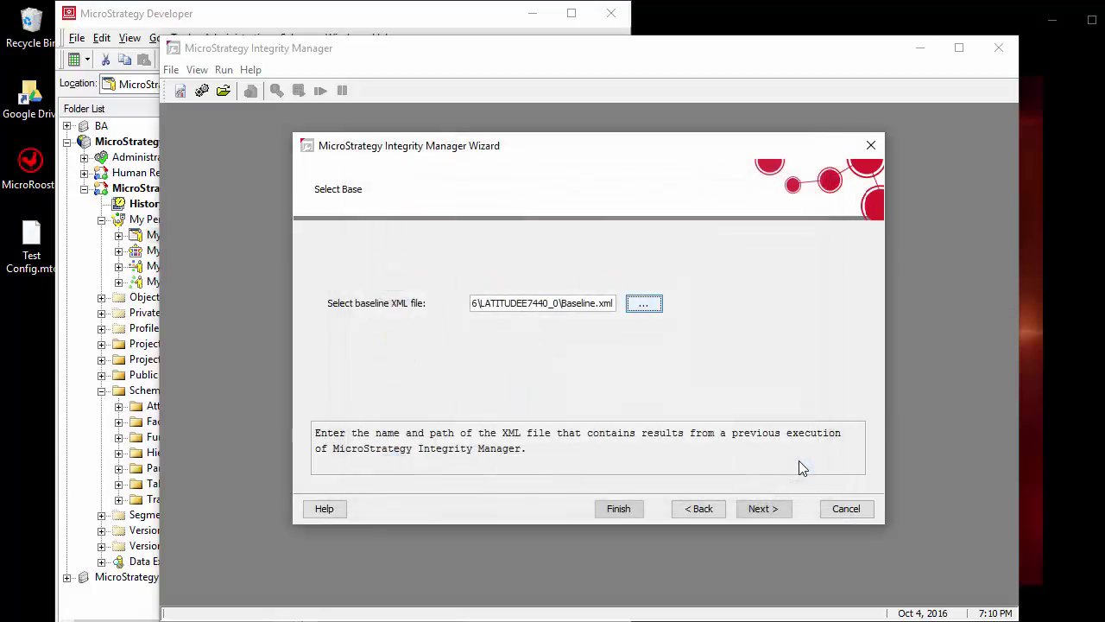
click(779, 509)
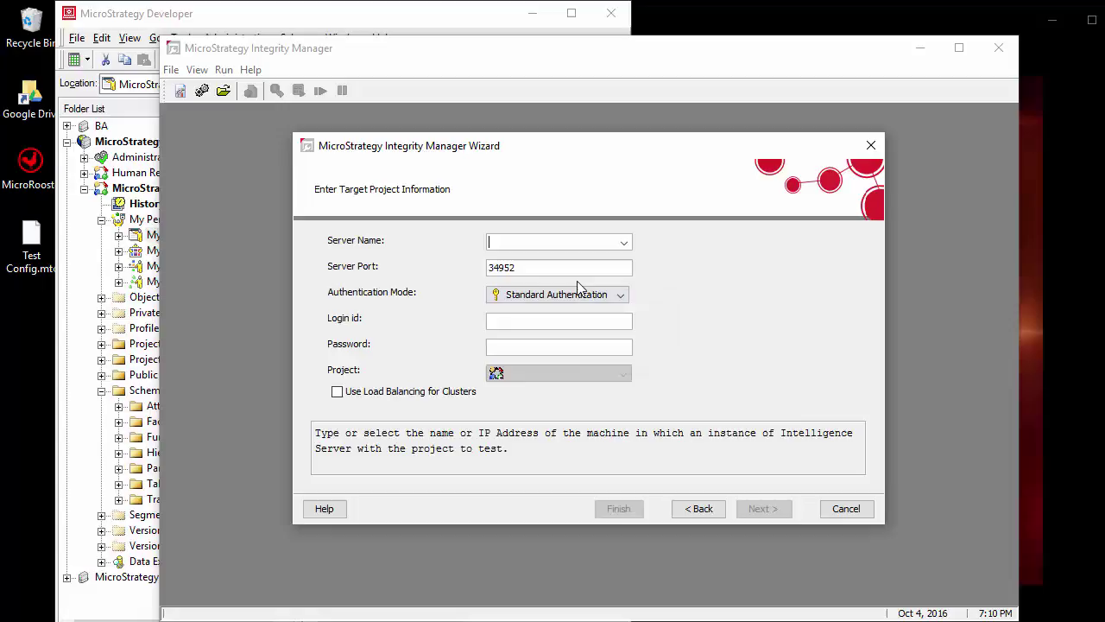
Step: Set the target to MicroStrategy Tutorial on LATITUDEE7440 with the Administrator login
click(624, 242)
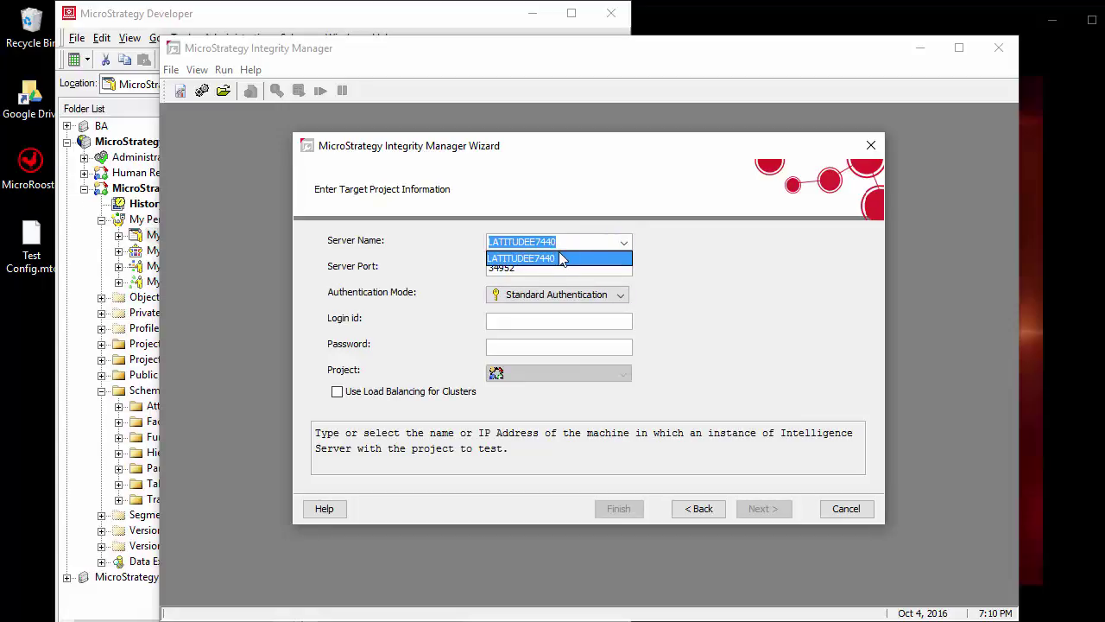
click(553, 259)
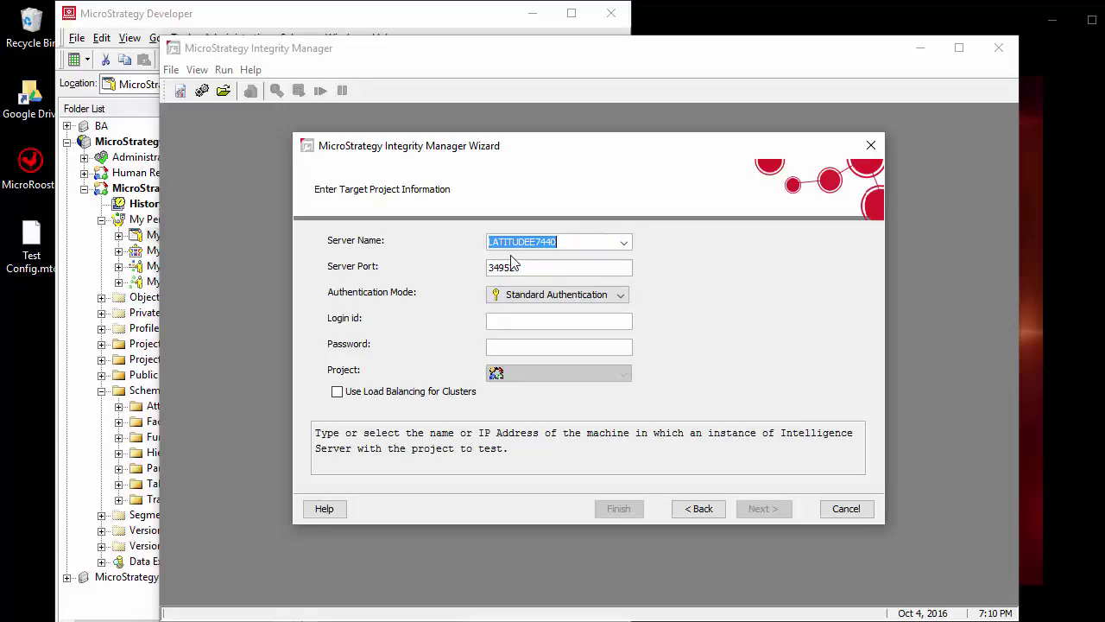
click(510, 323)
text(Administrator)
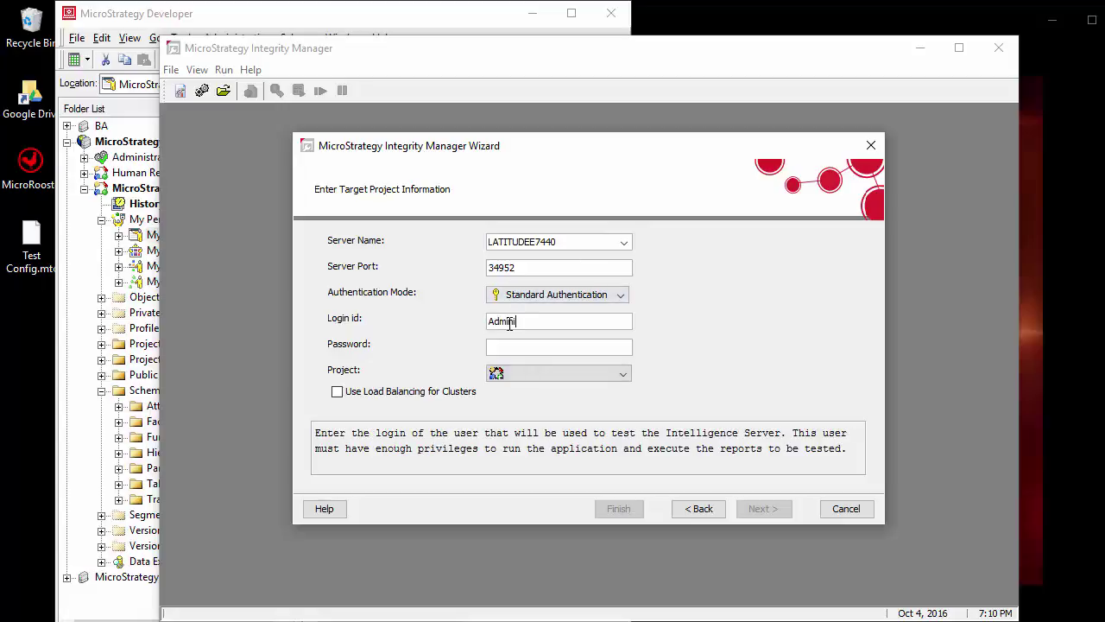
click(515, 371)
click(544, 407)
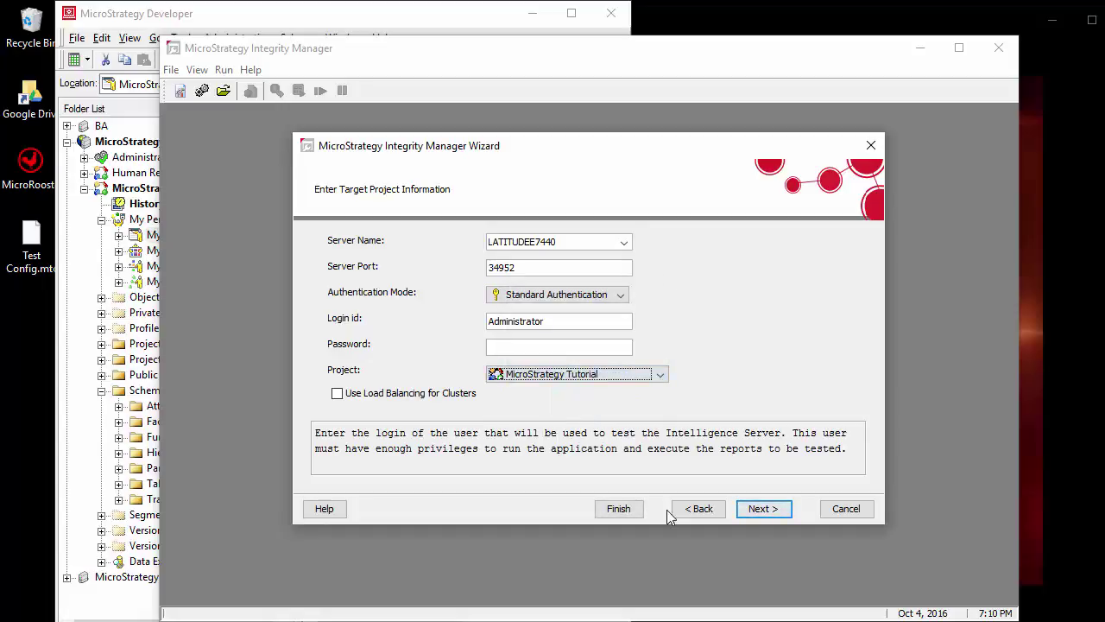
click(755, 509)
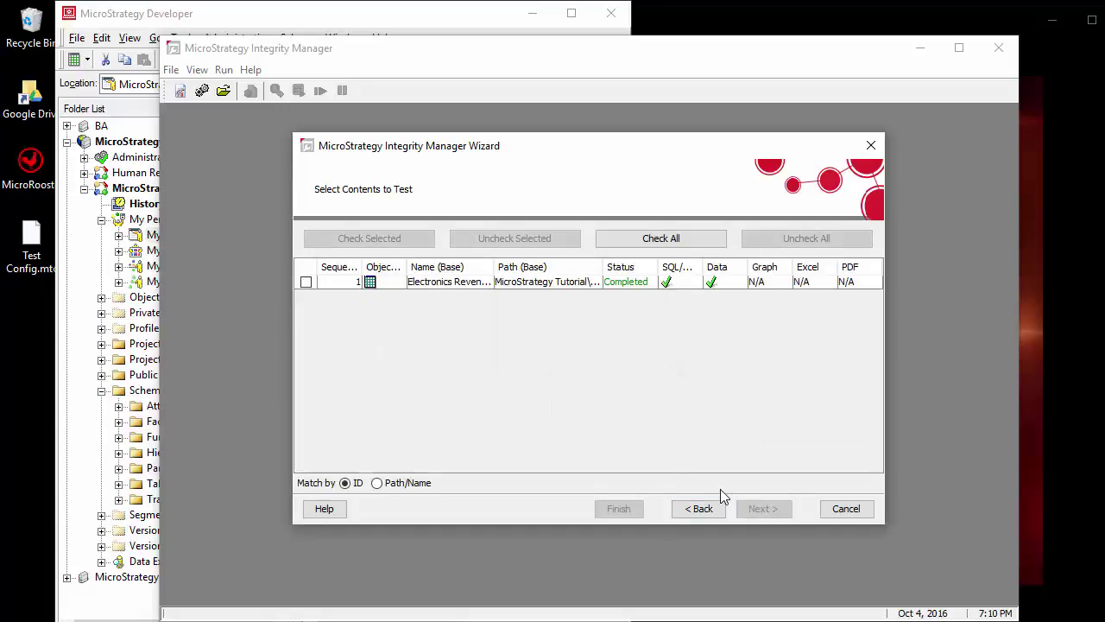
Step: Include the baseline report, keep default prompt, execution and processing settings, and run the test
click(306, 283)
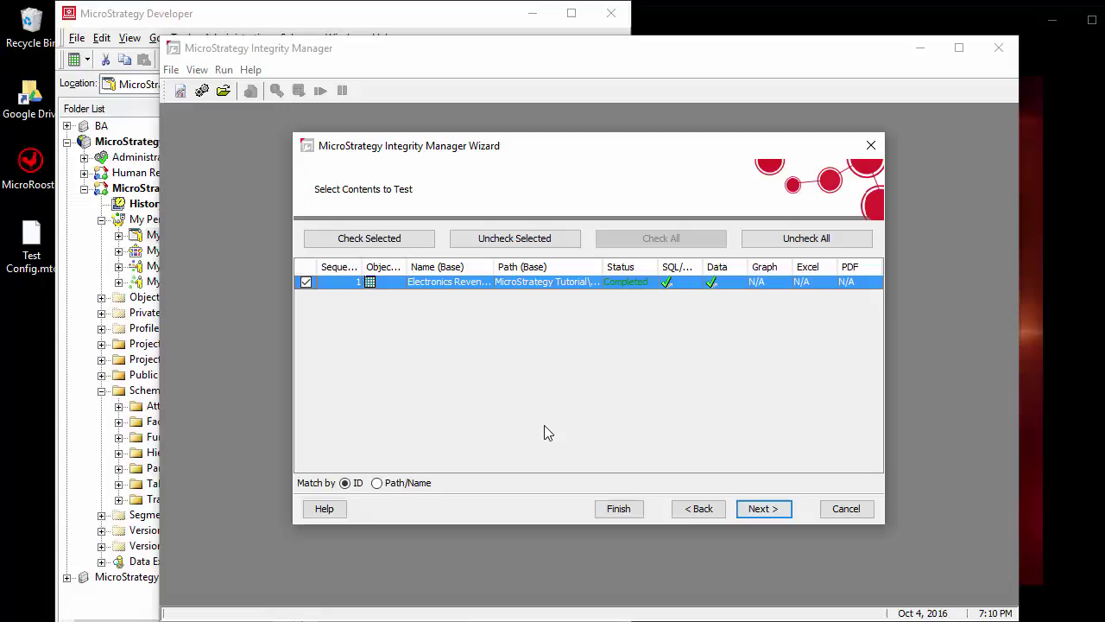
click(760, 509)
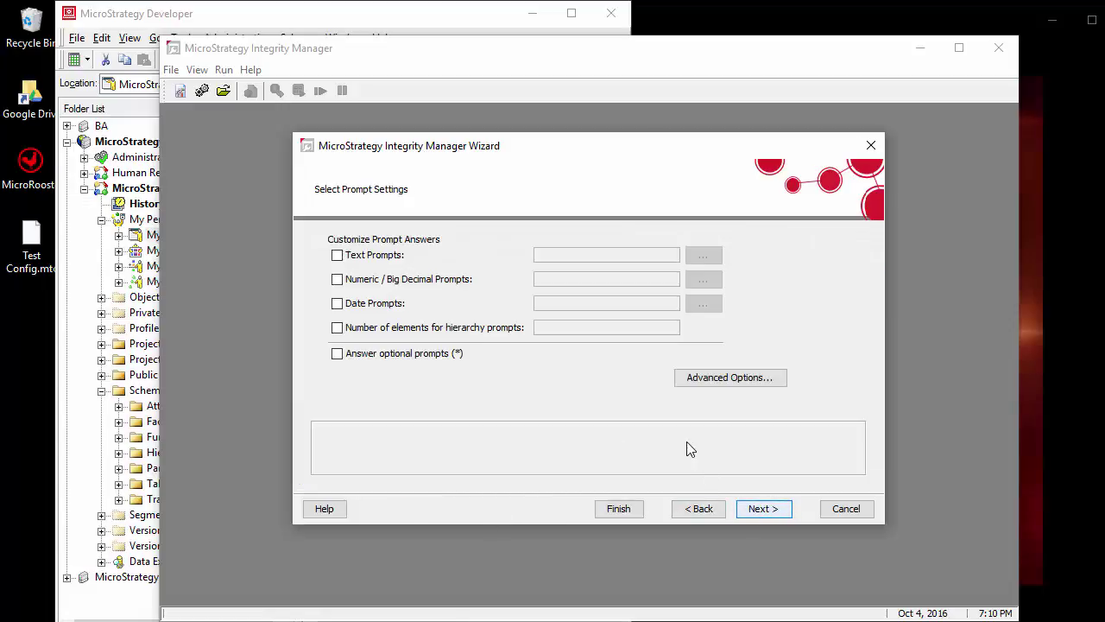
click(763, 512)
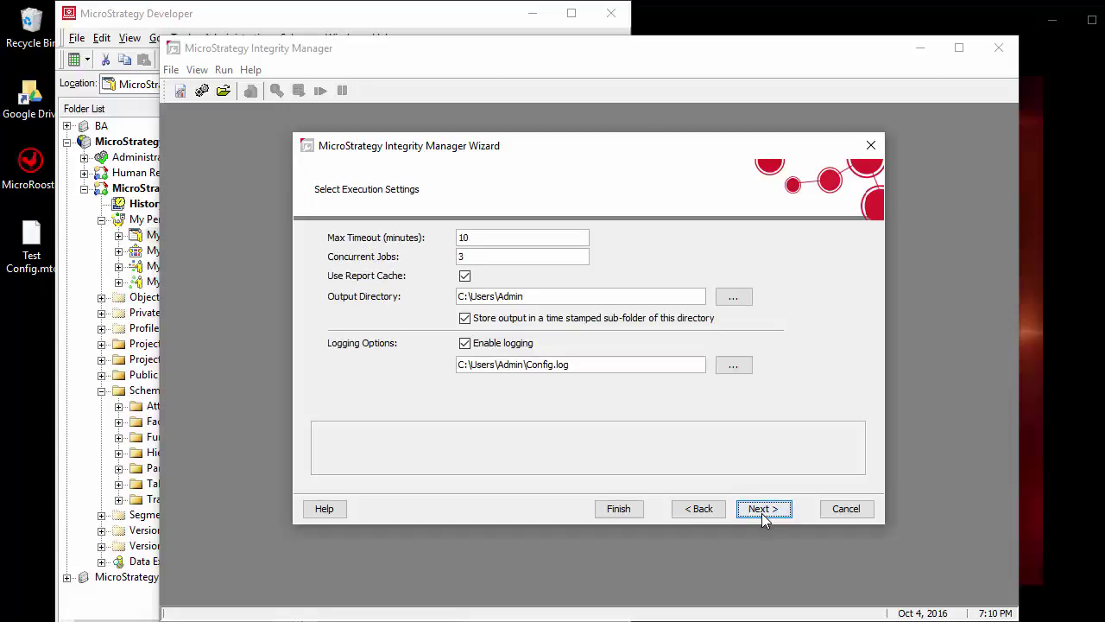
click(762, 511)
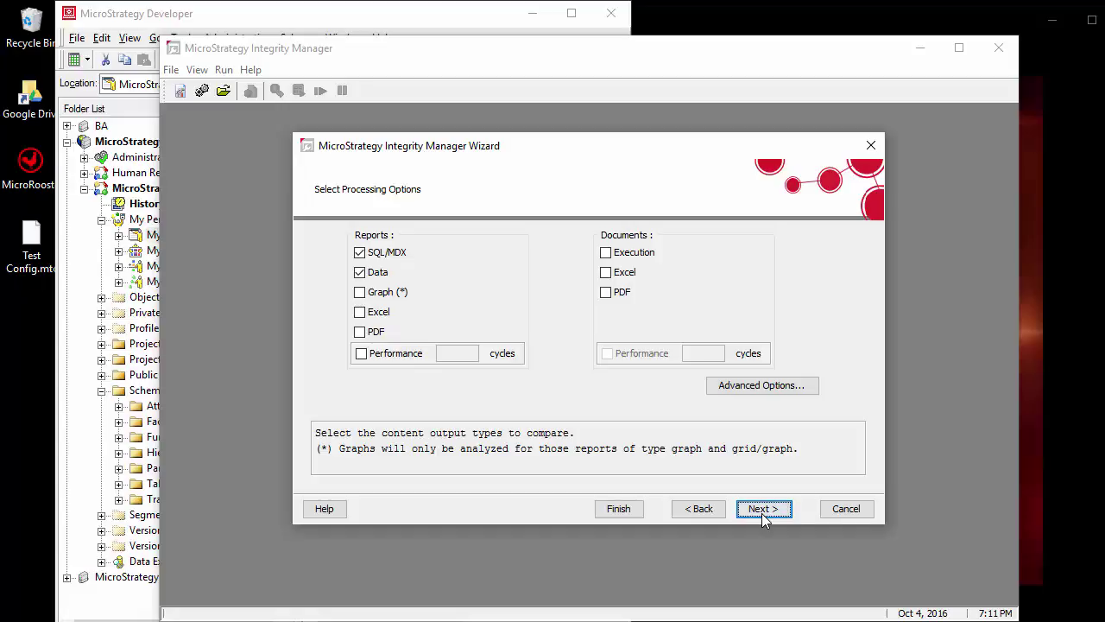
click(762, 512)
click(770, 509)
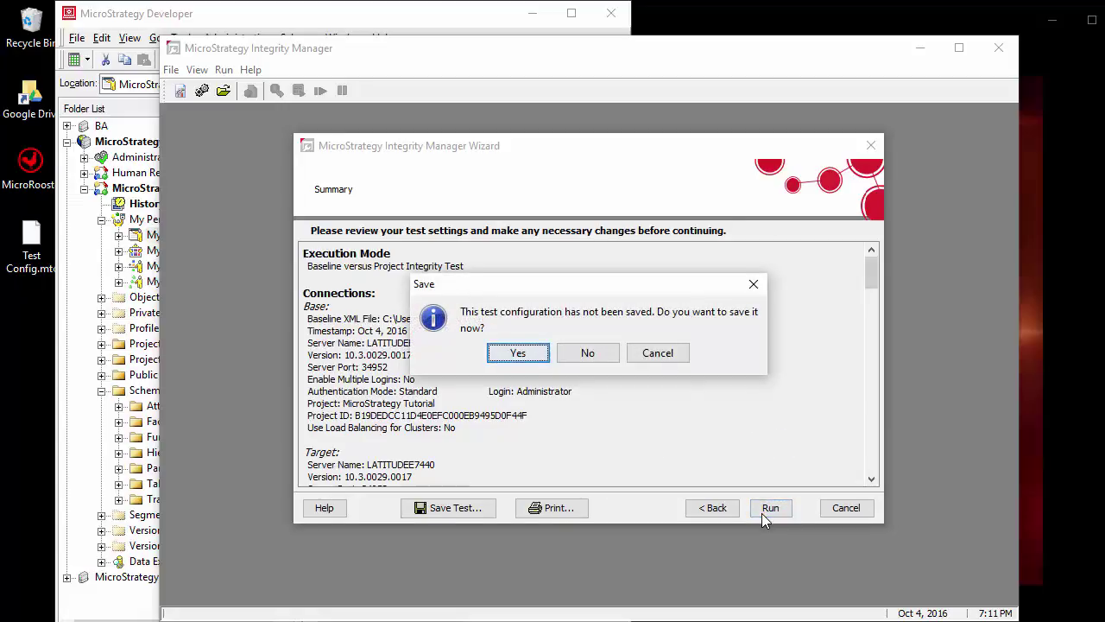
Step: Run unsaved, then compare base and target SQL and data (Central $906,661 vs $1,004,862)
click(589, 354)
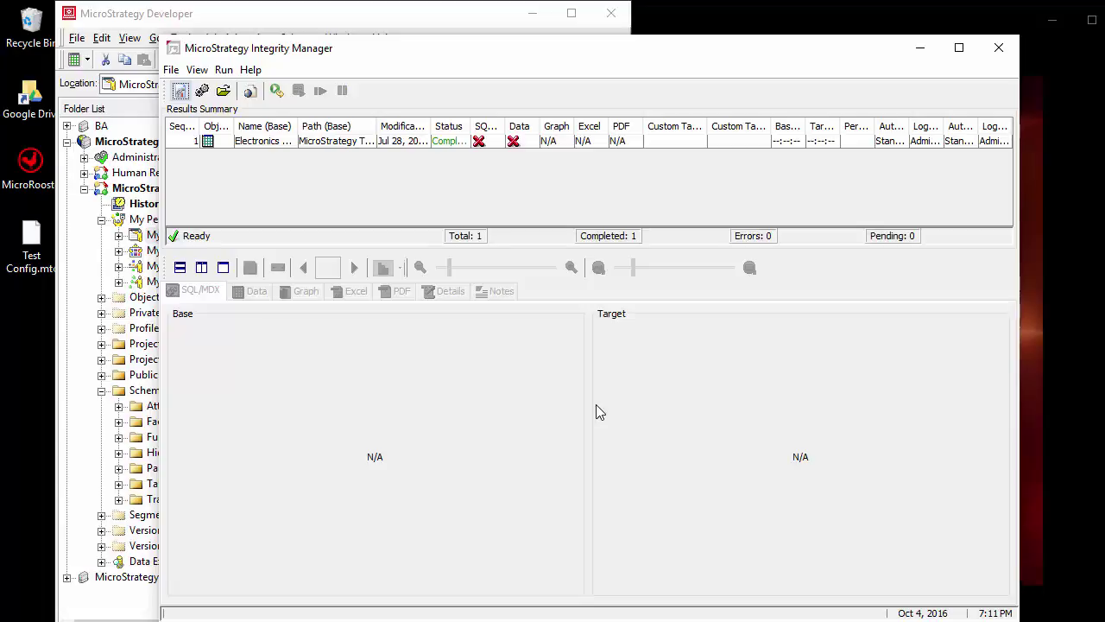
click(271, 143)
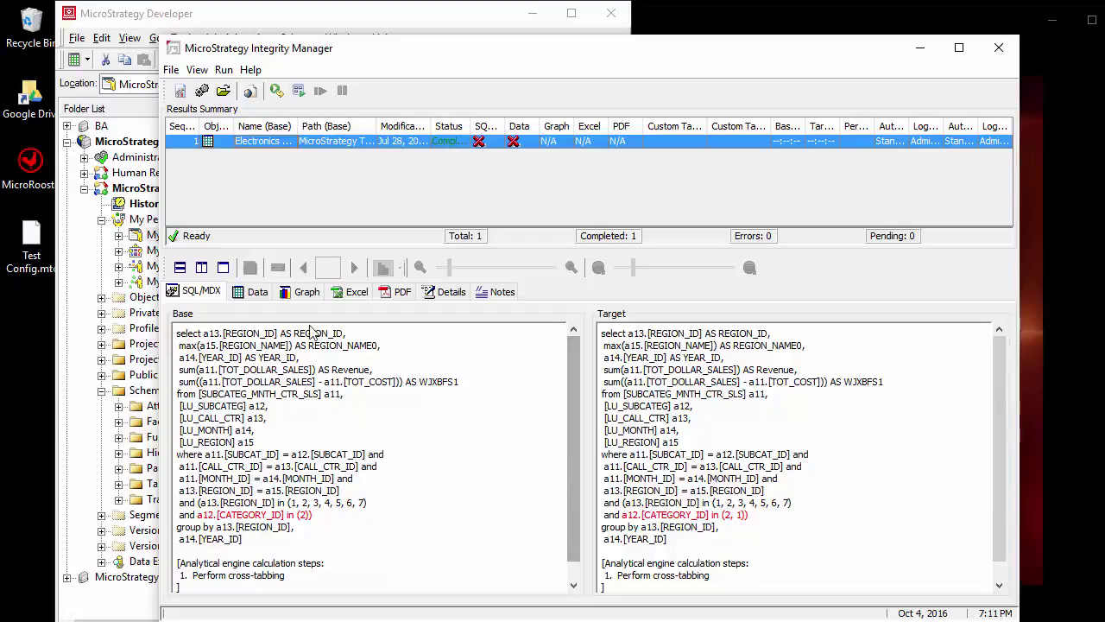
click(257, 292)
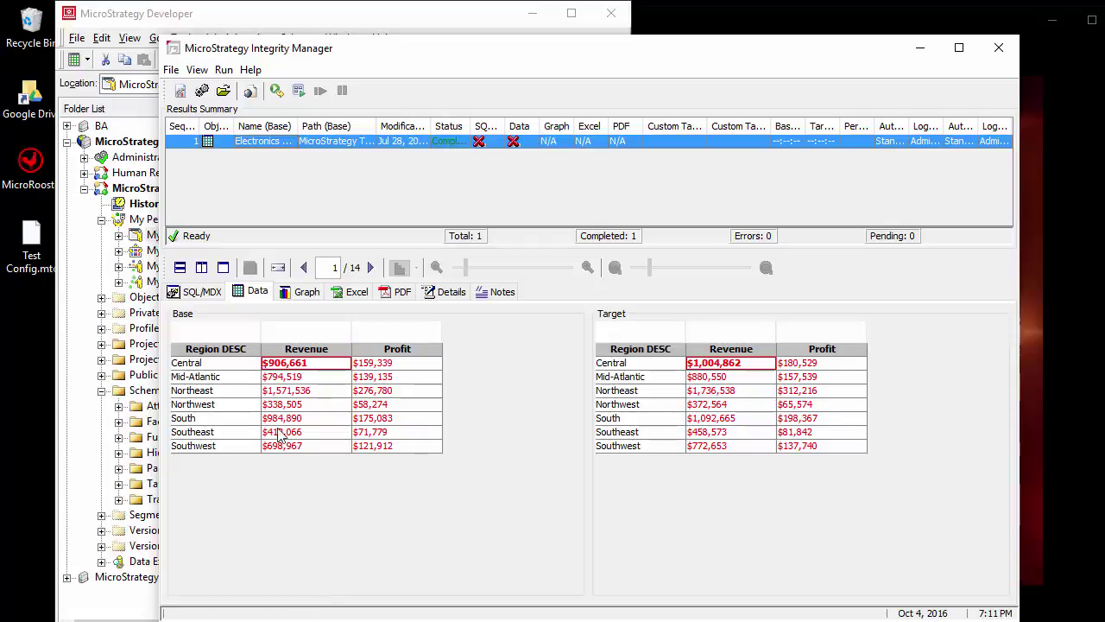
Step: Start a new integrity test of the Single Project type
click(184, 91)
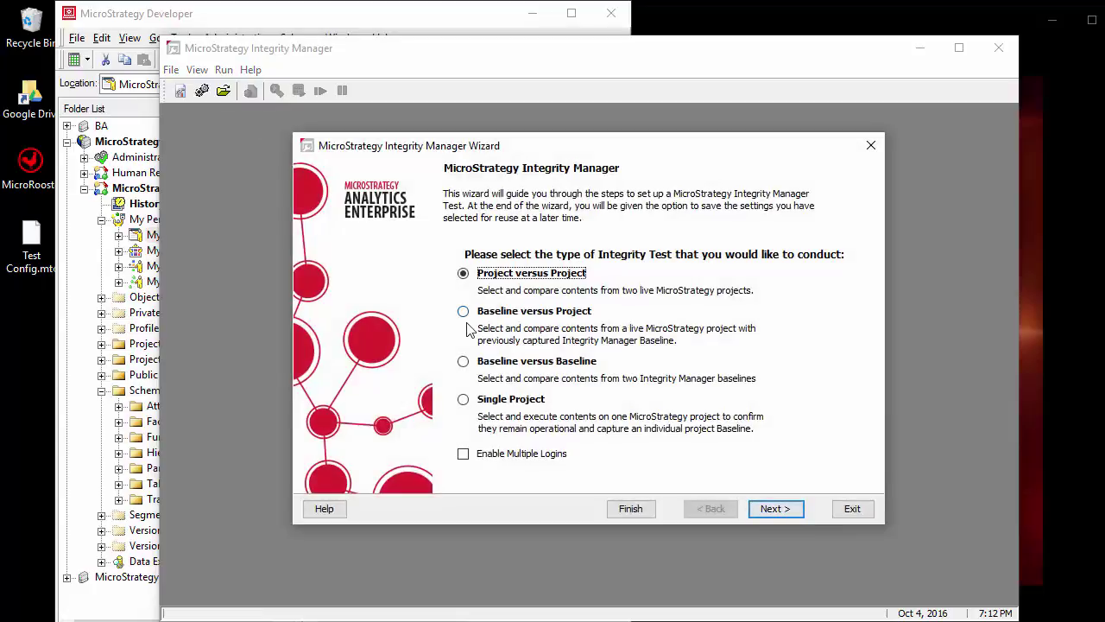
click(517, 404)
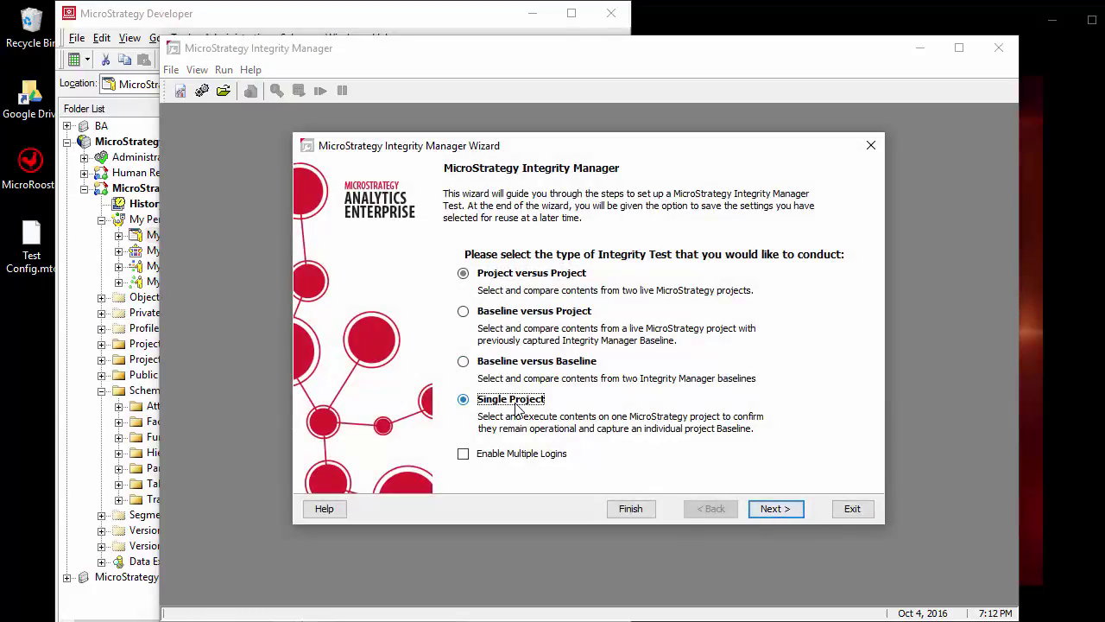
click(773, 508)
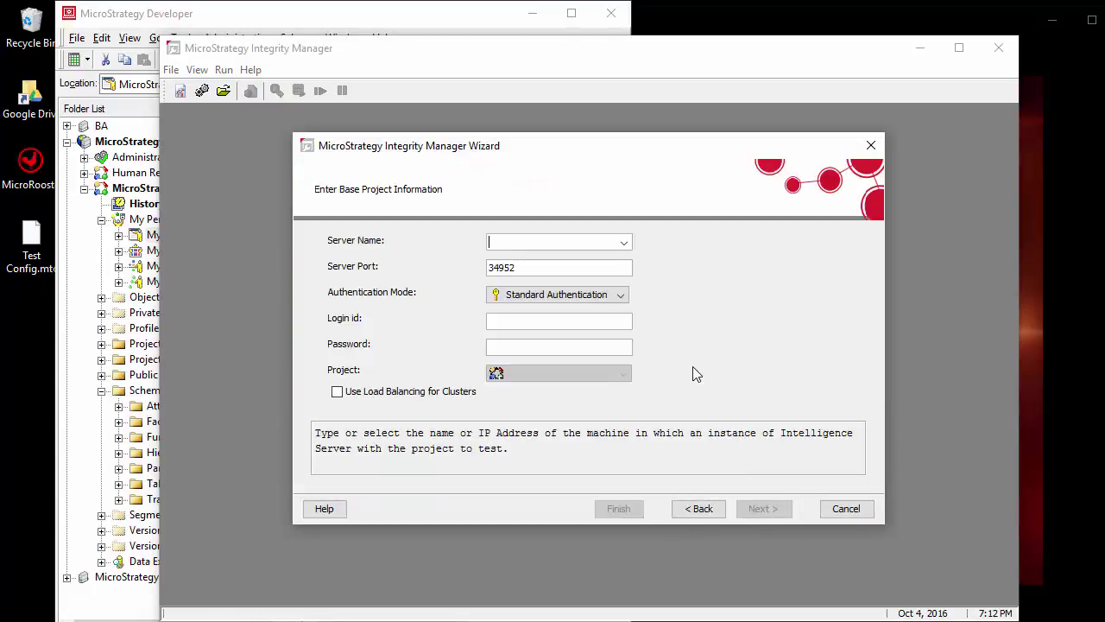
Step: Set the base to MicroStrategy Tutorial on LATITUDEE7440 with the Administrator login
click(623, 242)
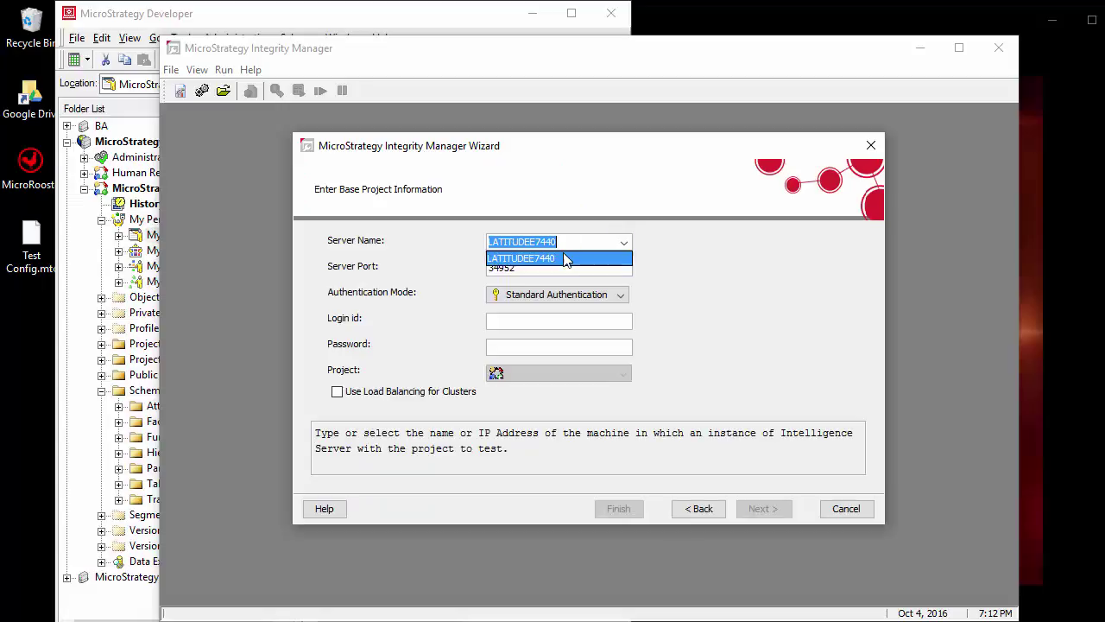
click(553, 257)
click(515, 325)
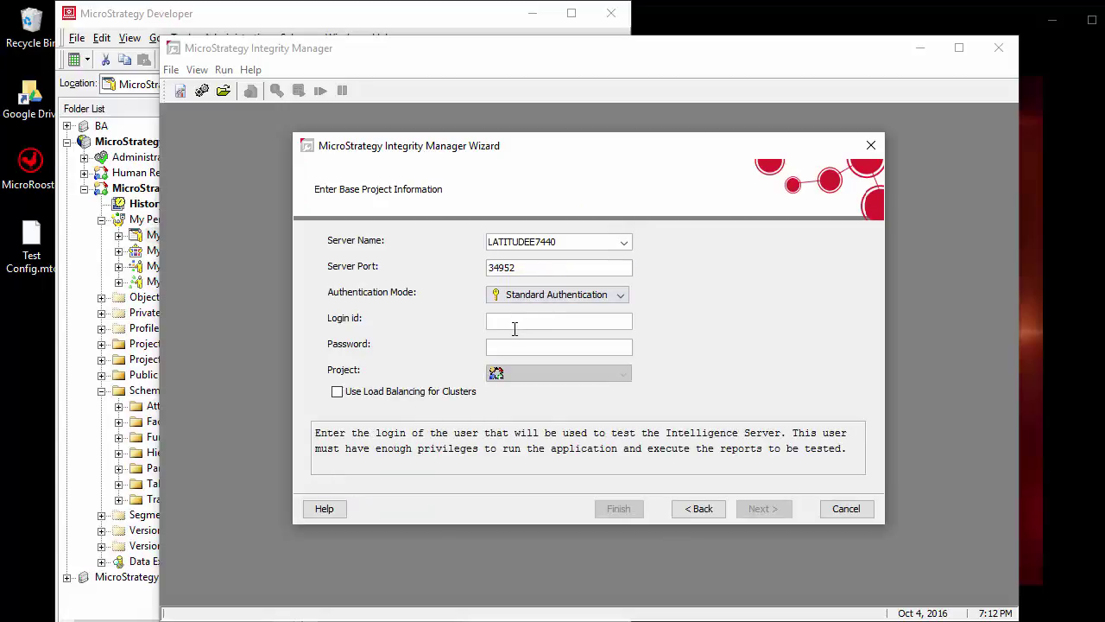
text(Administrator)
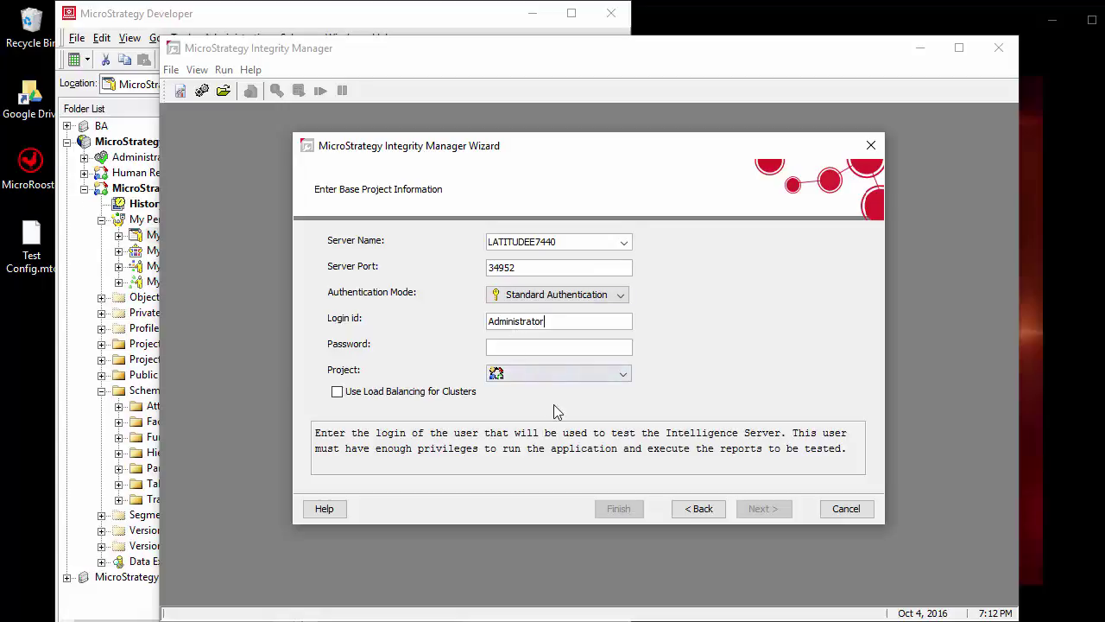
click(541, 377)
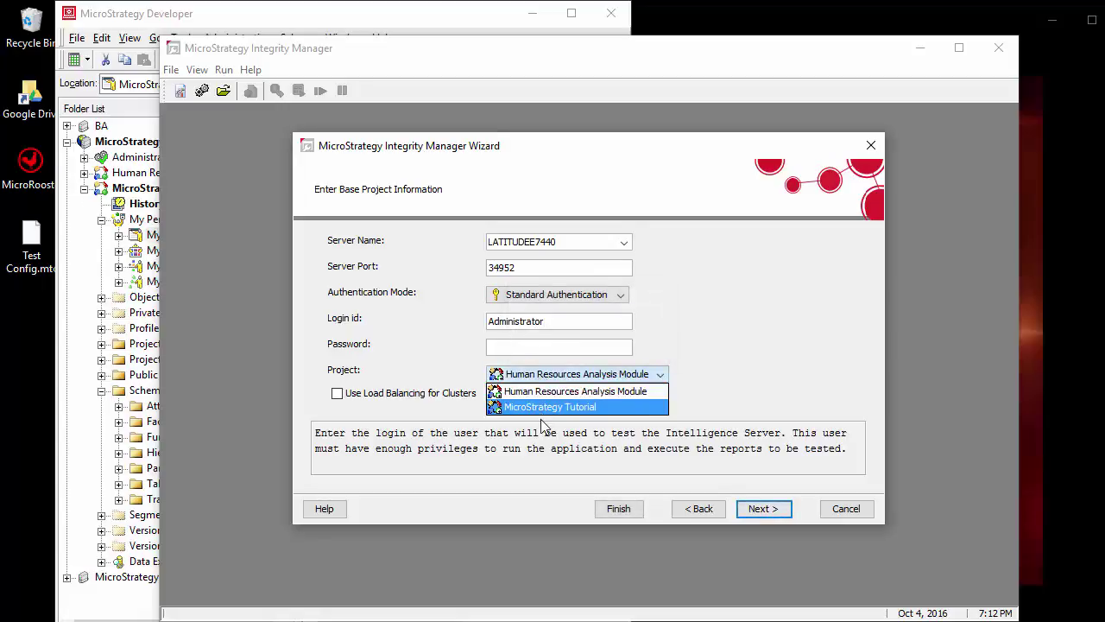
click(542, 407)
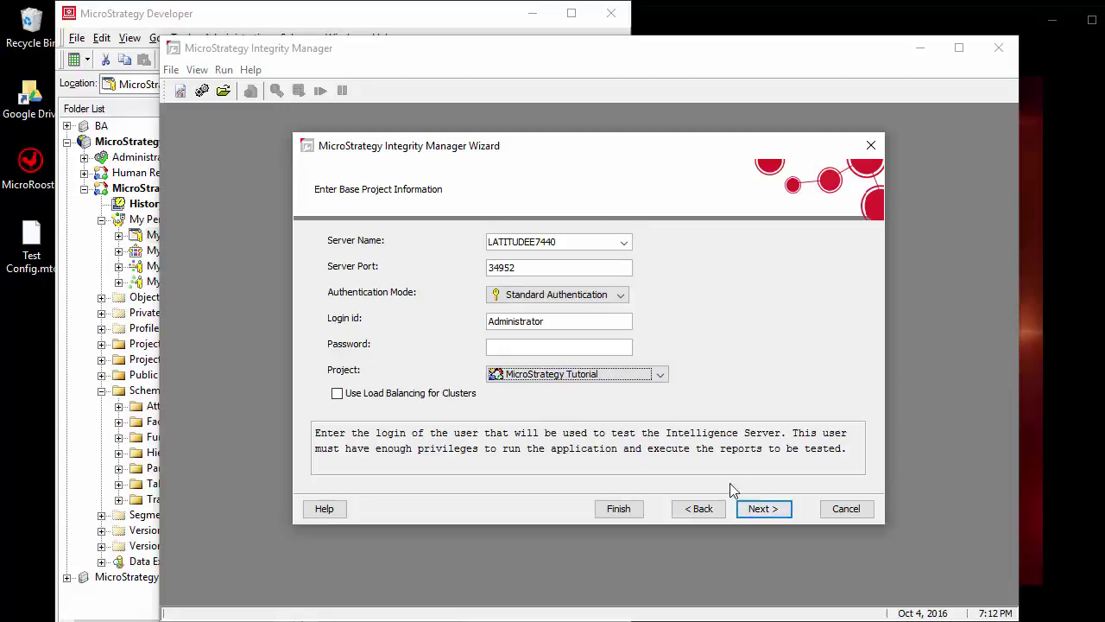
click(751, 511)
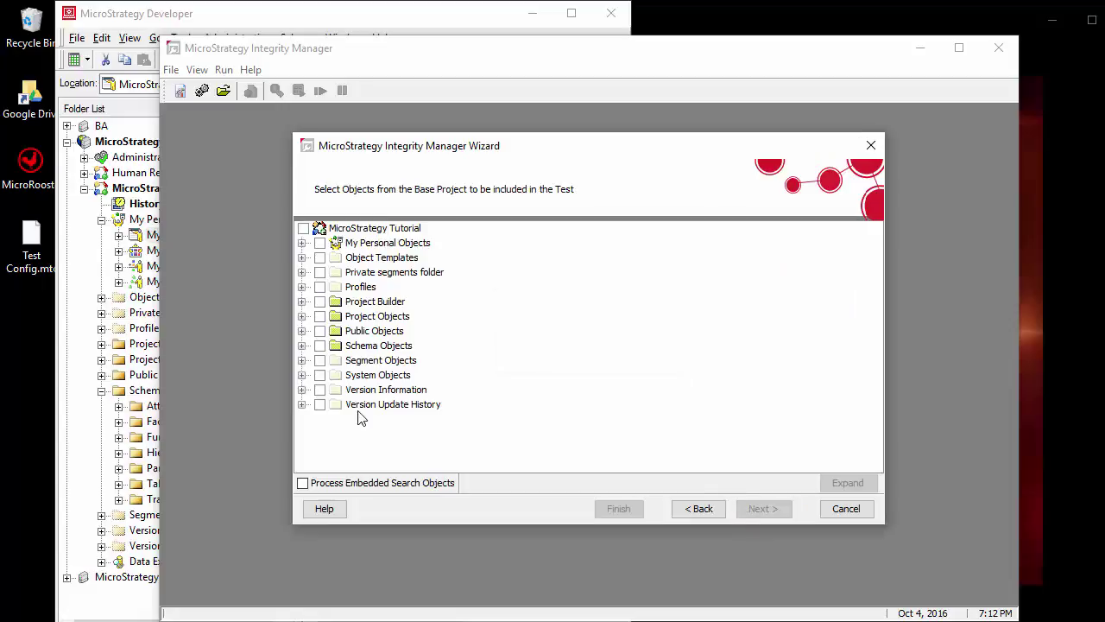
Step: Select Prompted Category Sales Report under My Personal Objects > My Reports for the test
click(302, 243)
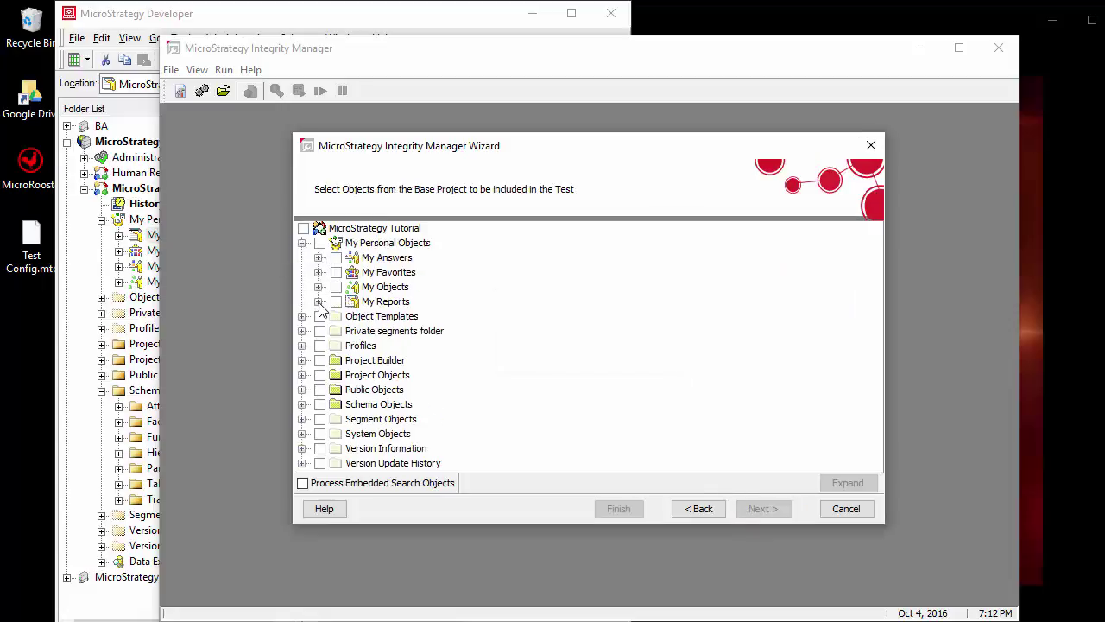
click(317, 301)
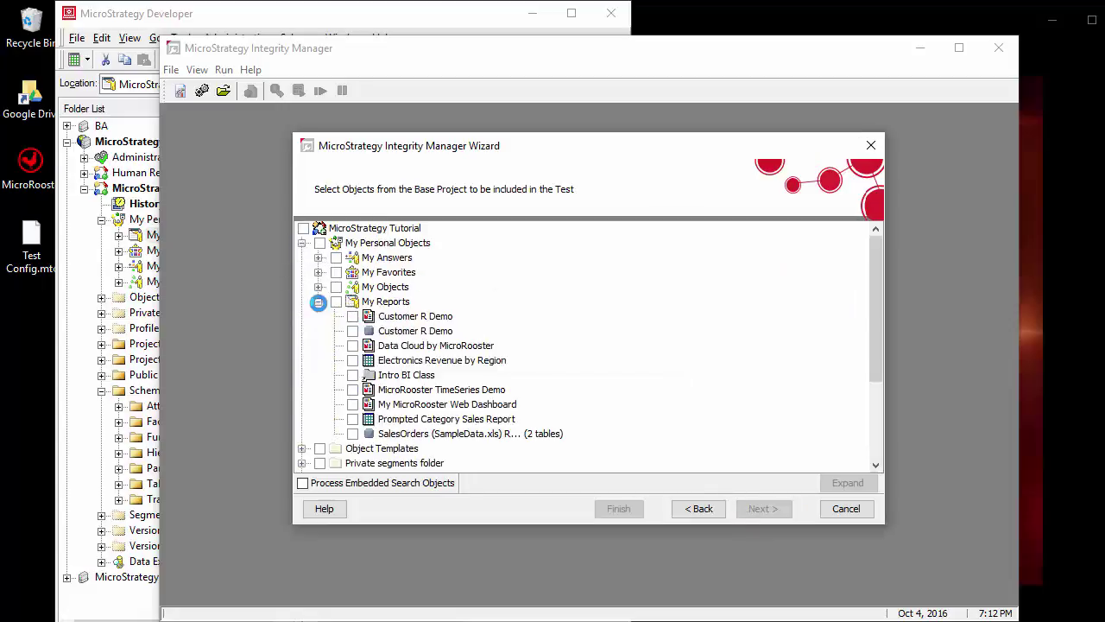
click(352, 419)
Step: Keep default prompt and execution settings, closing Advanced Options unchanged, to reach processing options
click(760, 510)
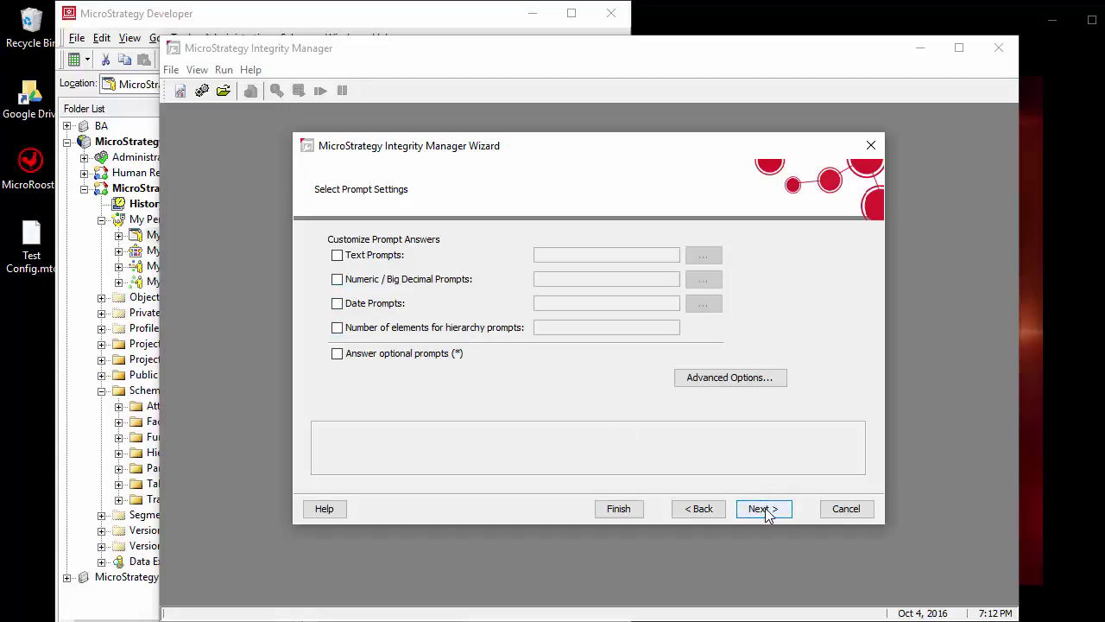
click(739, 378)
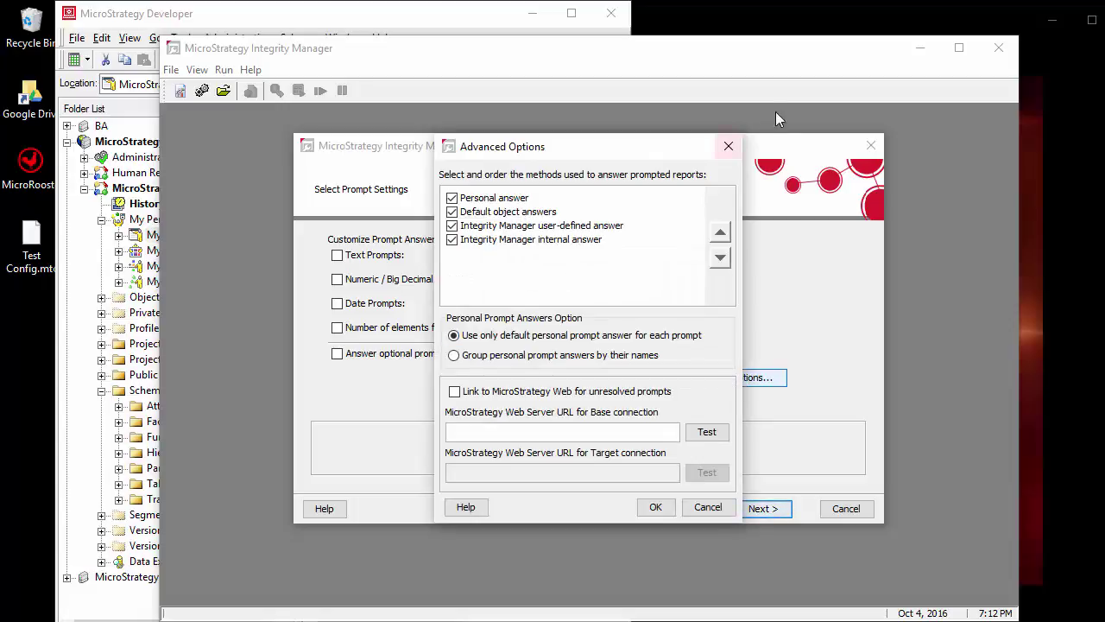
click(730, 148)
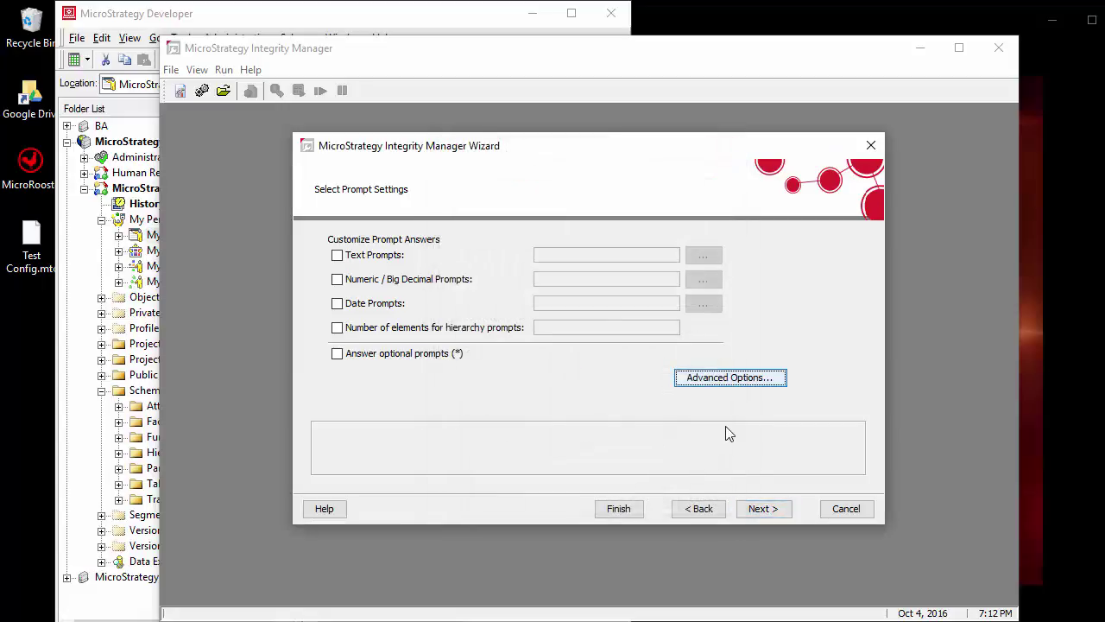
click(767, 511)
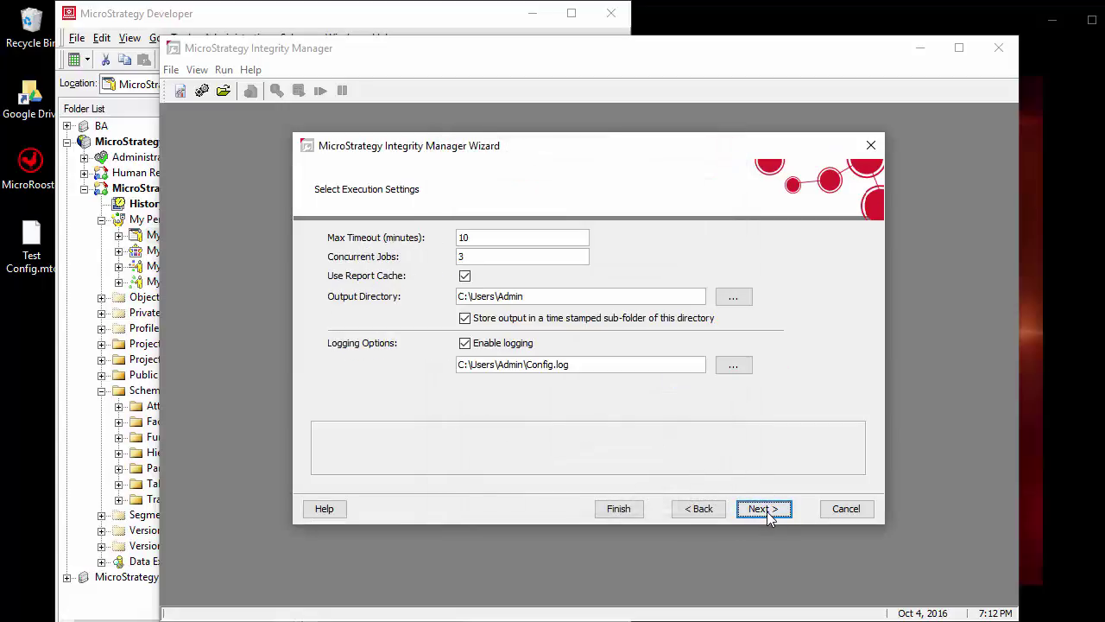
click(764, 509)
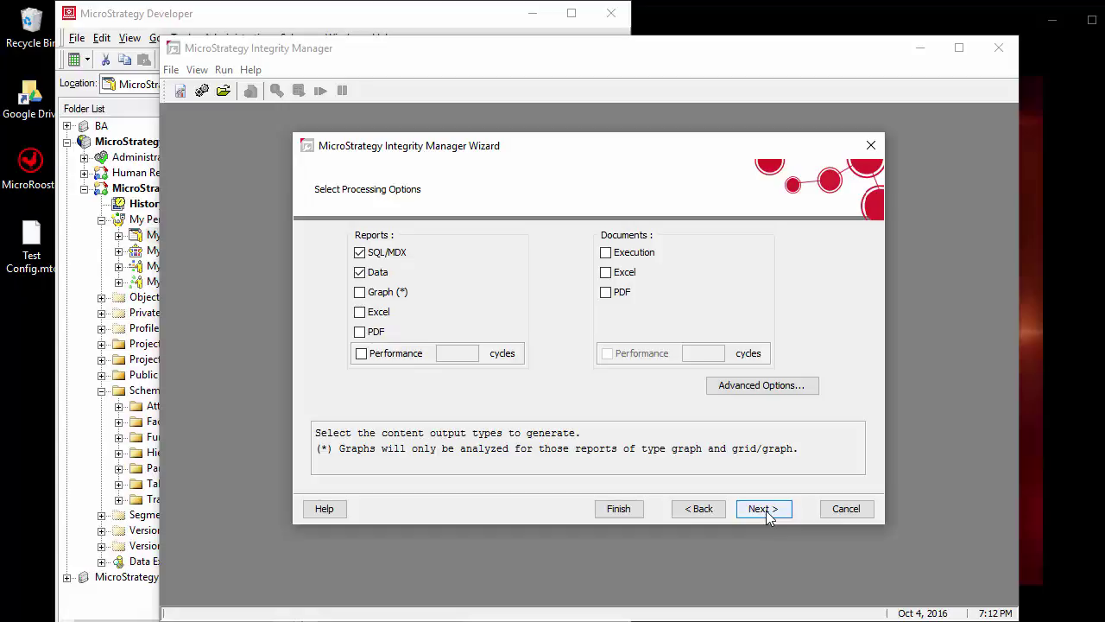
Step: Run the single-project test from the Summary page without saving its configuration
click(766, 510)
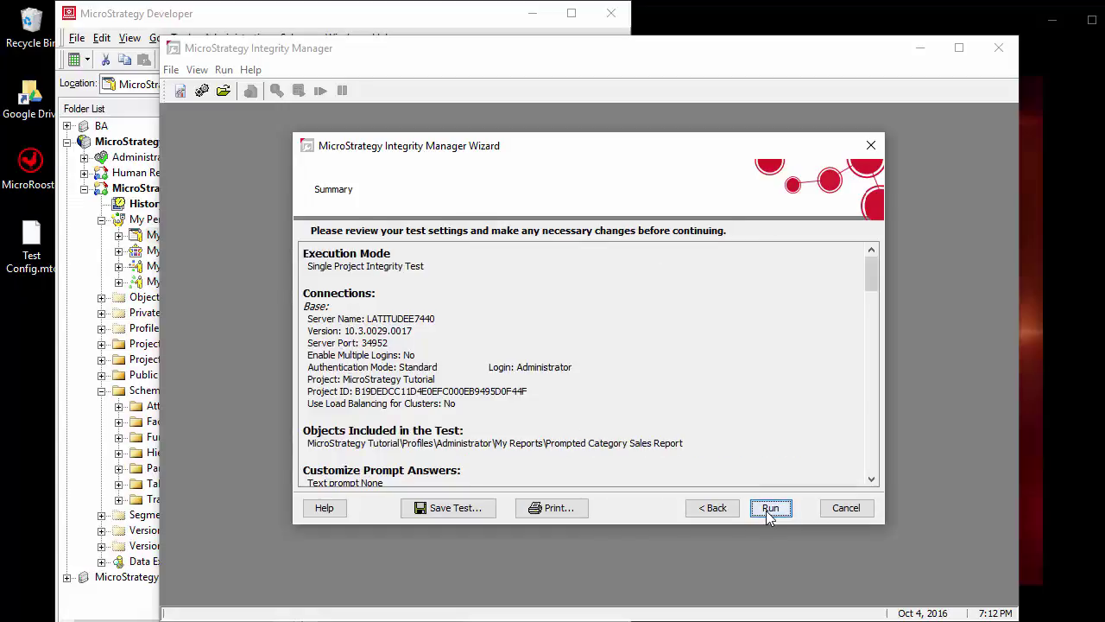
click(766, 511)
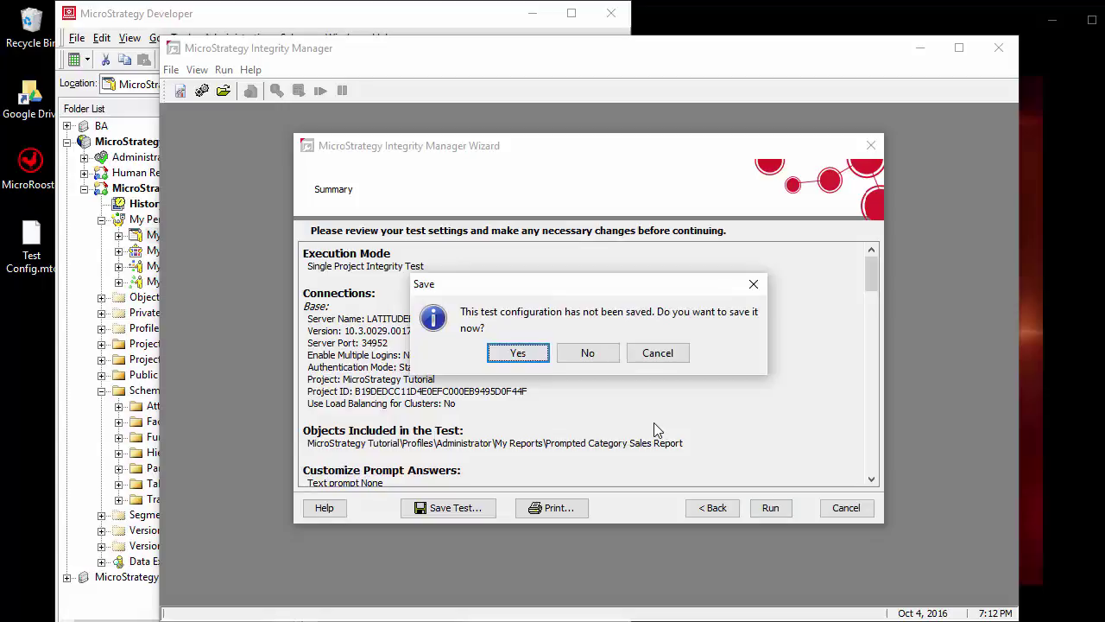
click(570, 357)
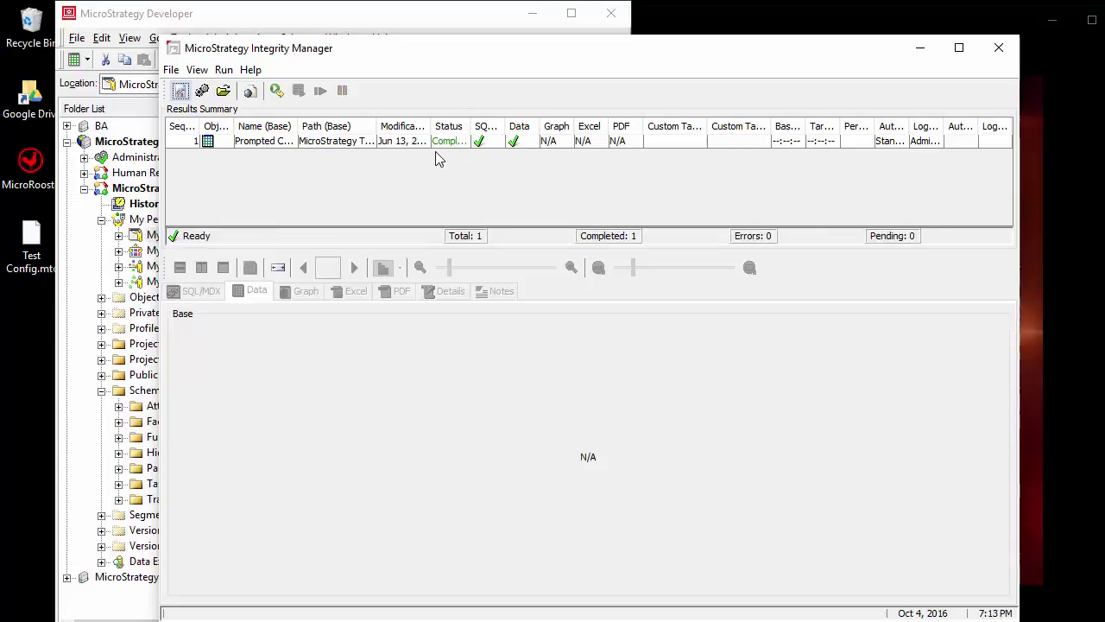
Step: Review the completed Prompted Category Sales Report result's SQL/MDX and Data views
click(285, 141)
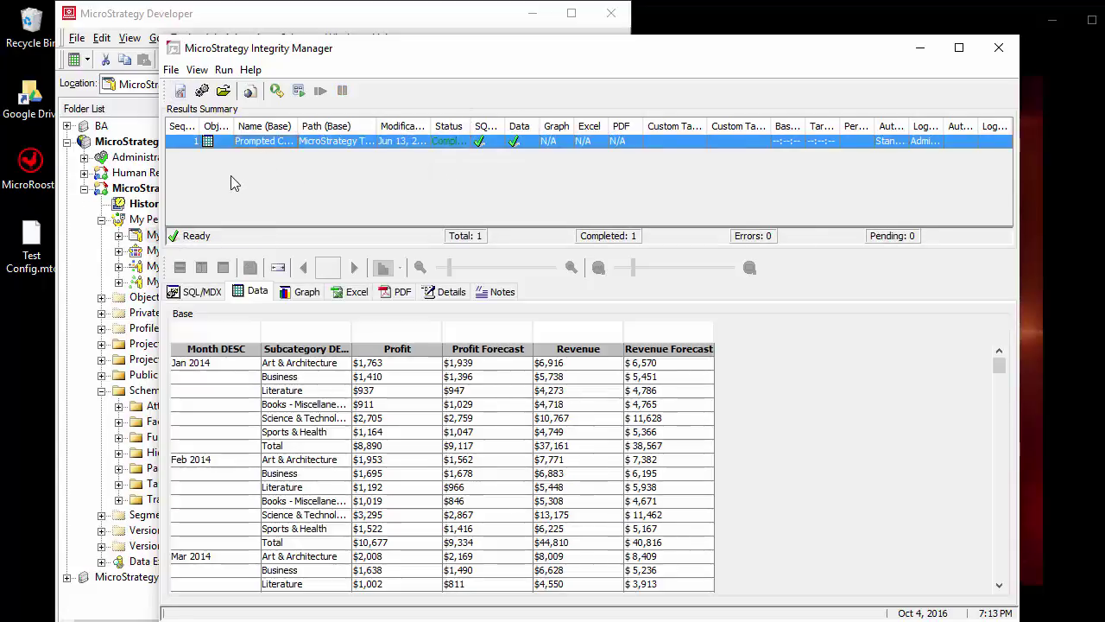
click(197, 293)
click(253, 293)
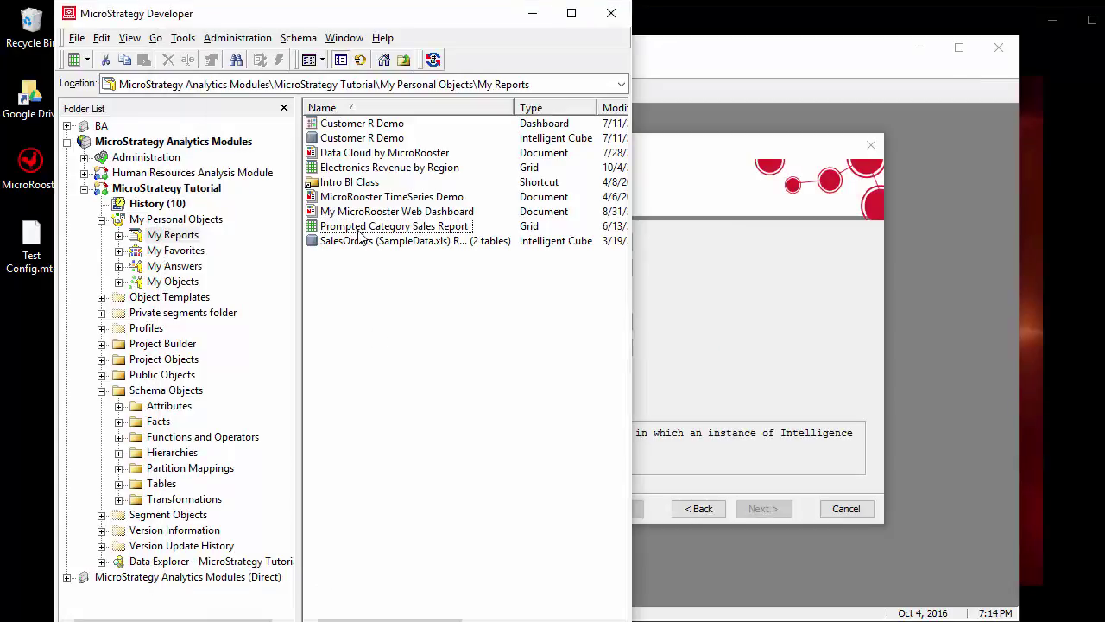
Step: Edit and run Prompted Category Sales Report to view its Category prompt, then close without saving
right_click(361, 234)
click(402, 344)
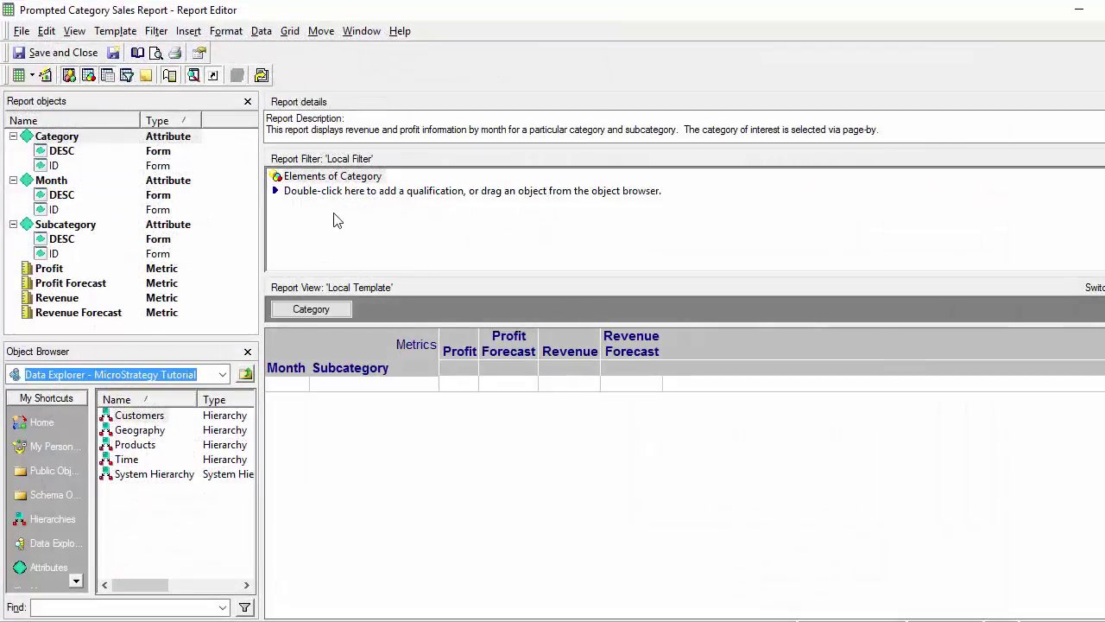
click(403, 136)
click(18, 77)
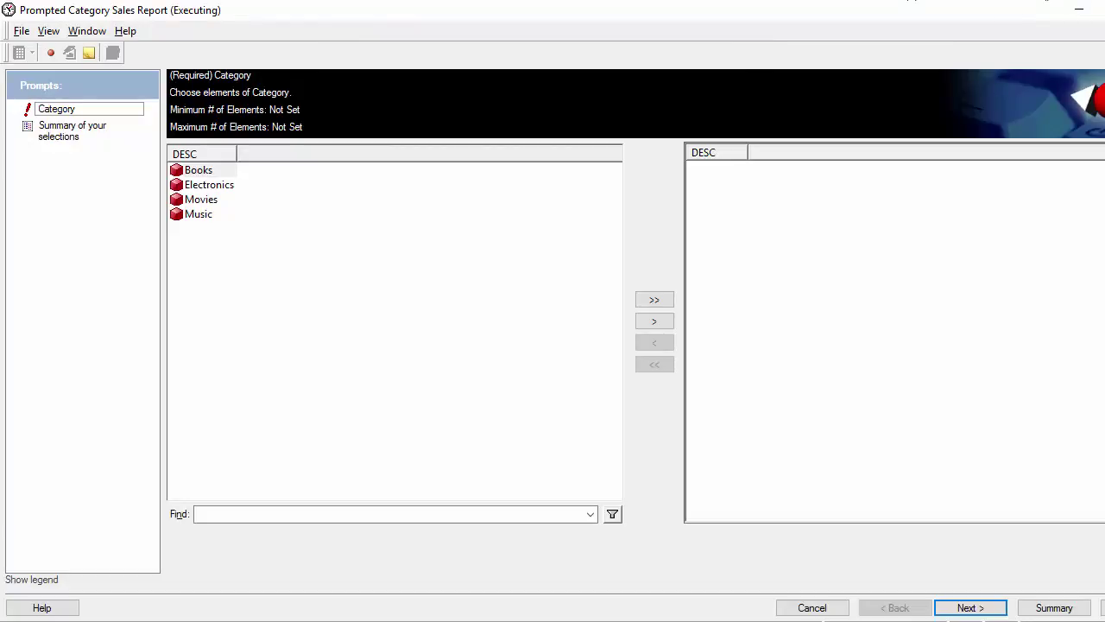
click(634, 373)
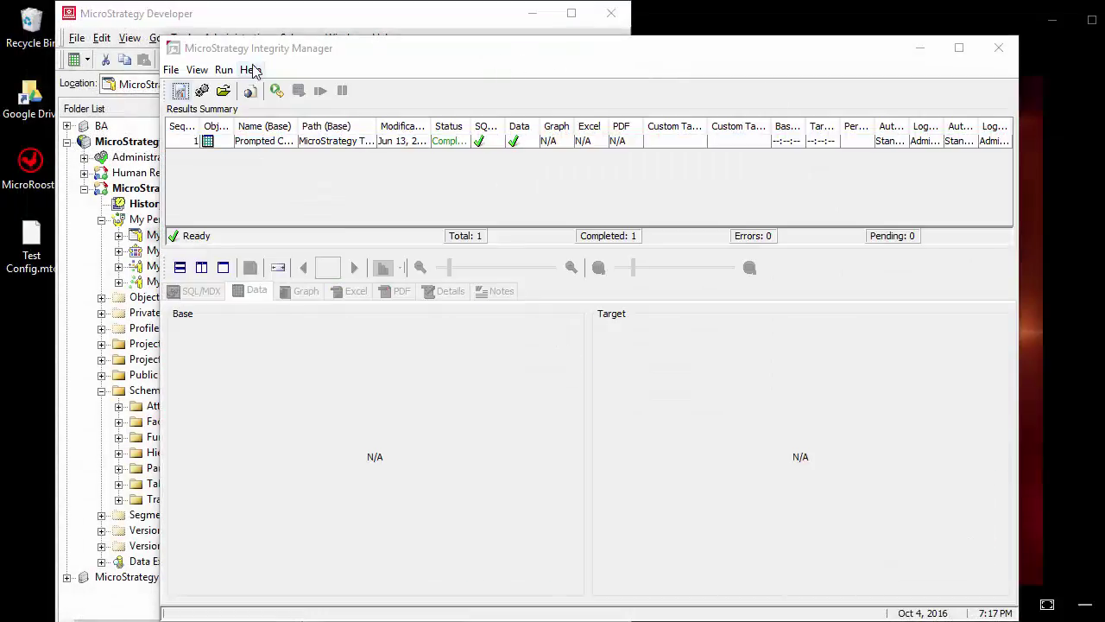
click(193, 70)
click(195, 71)
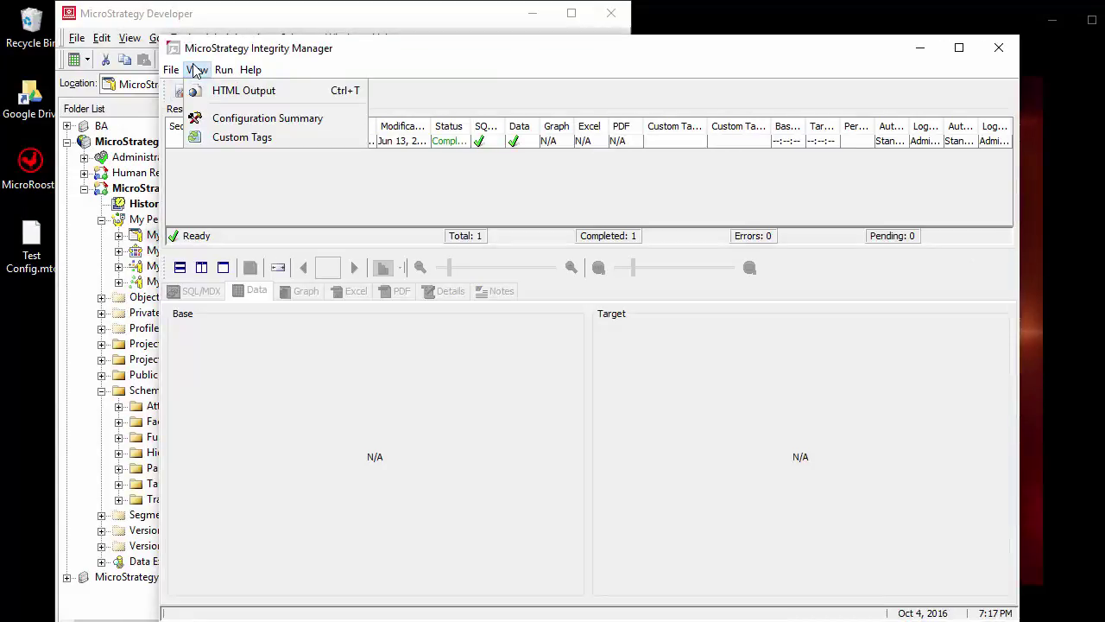
click(217, 118)
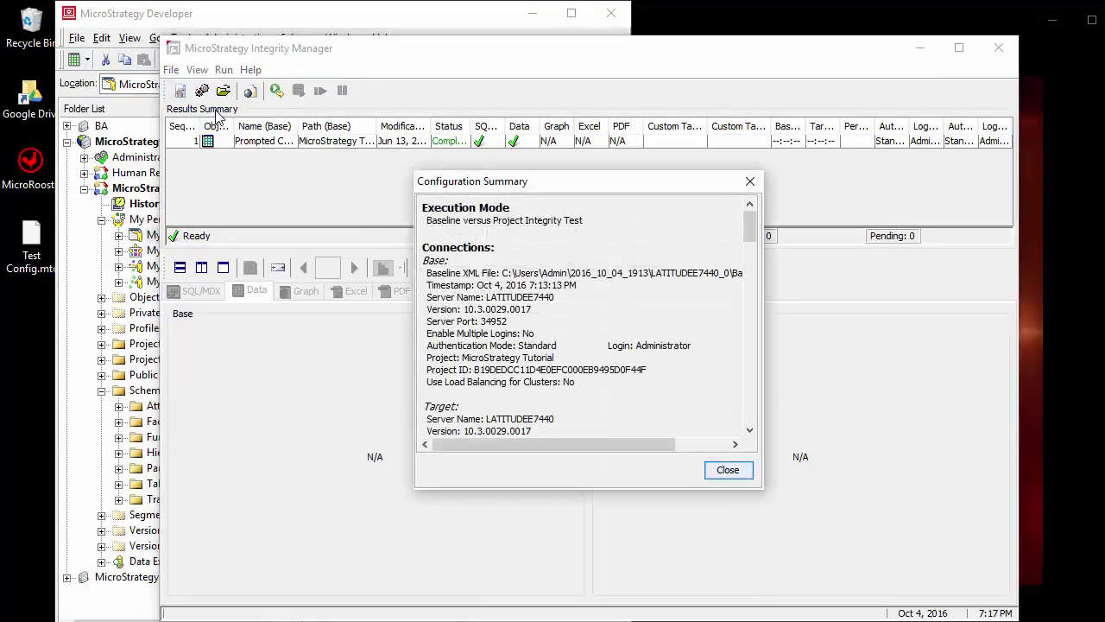
drag(749, 217, 749, 265)
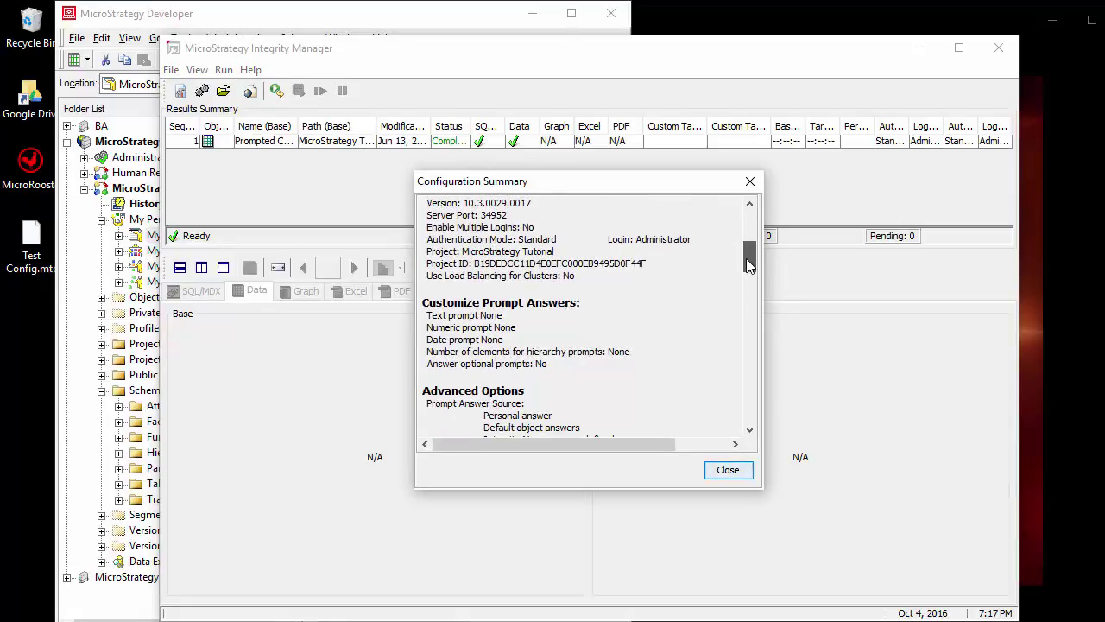
drag(749, 266, 752, 436)
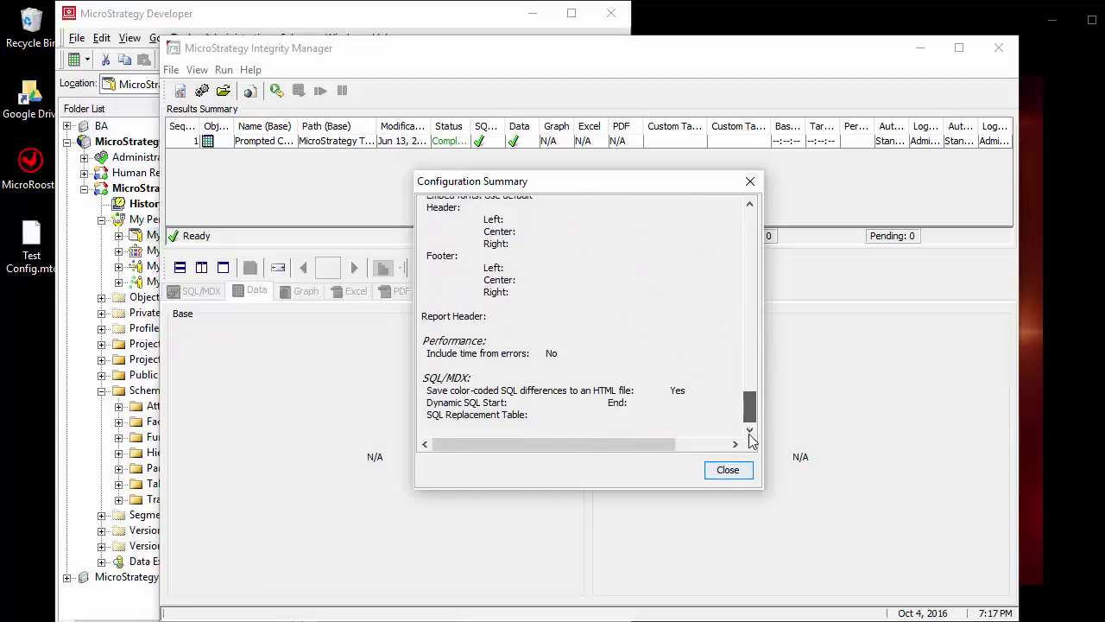
click(751, 183)
Step: Open the saved results file ResultsSummary.xml via File > Open Results
click(171, 71)
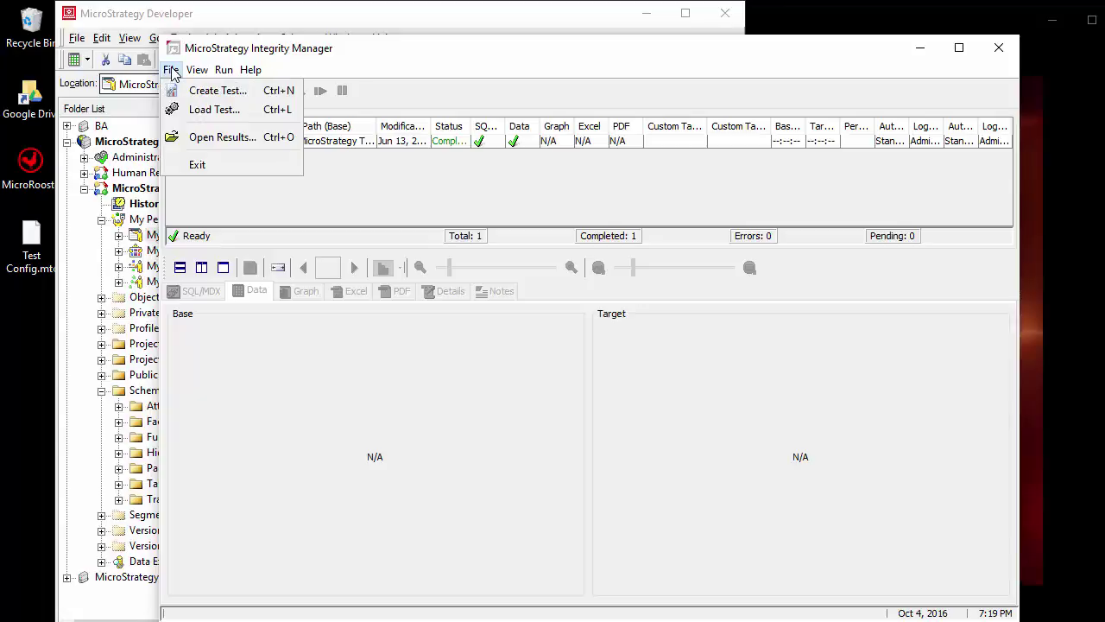
click(181, 136)
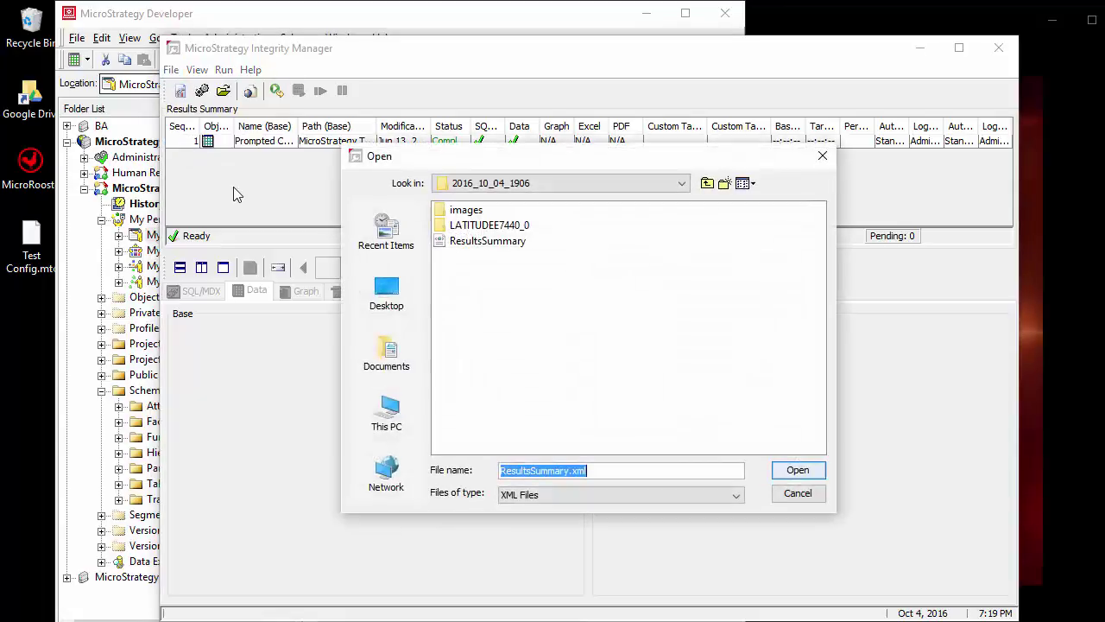
click(442, 244)
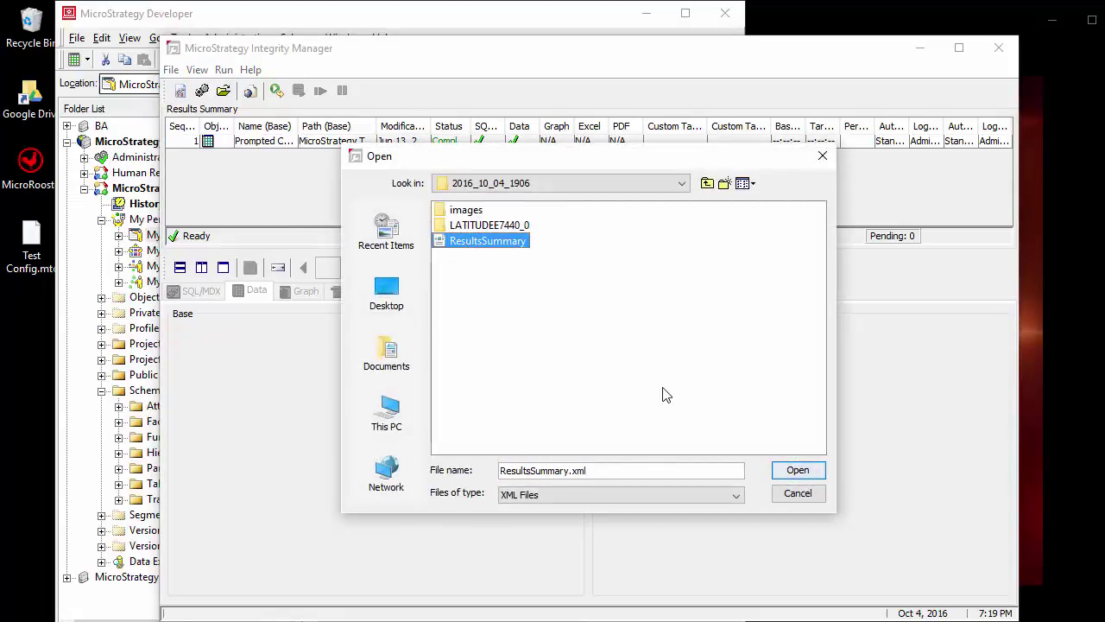
click(780, 474)
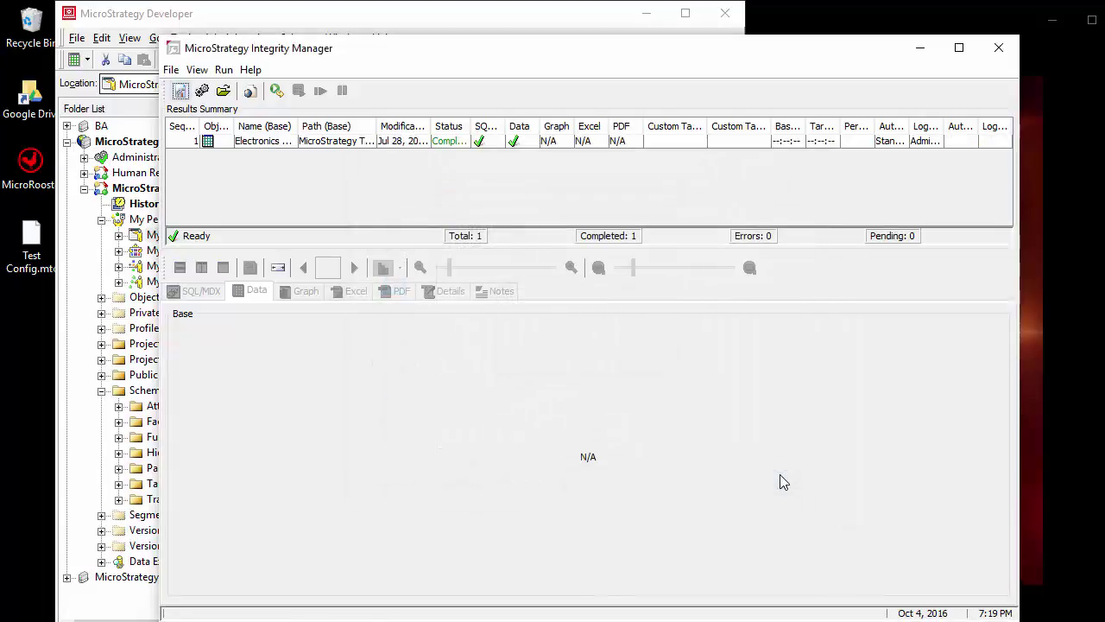
Step: Inspect the Electronics Revenue by Region result's SQL, Region/Revenue/Profit data and empty graph
click(338, 141)
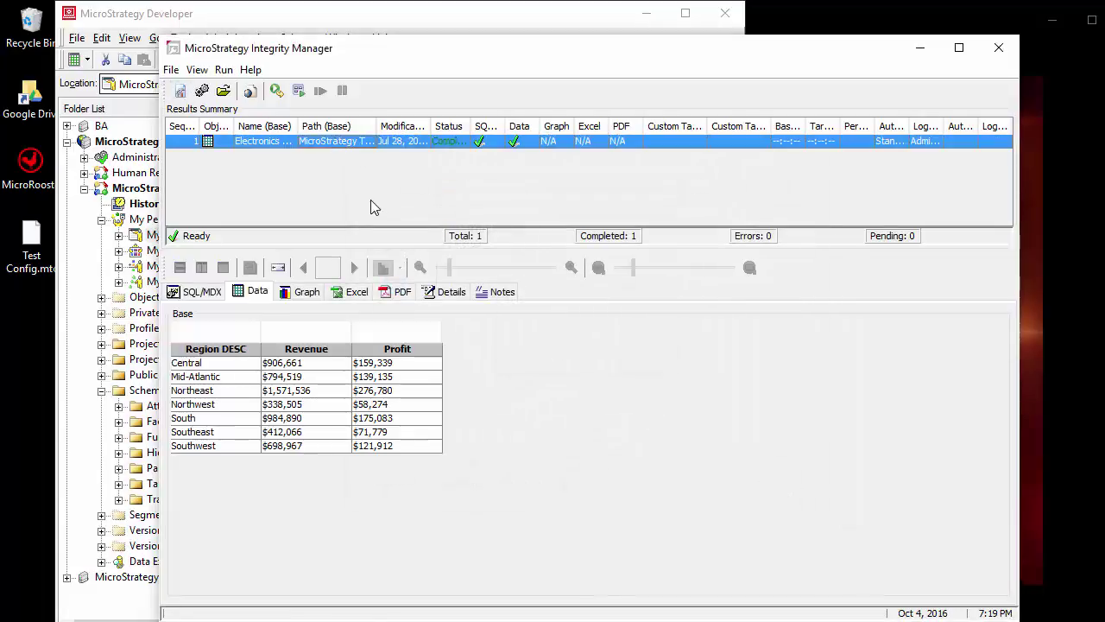
click(199, 295)
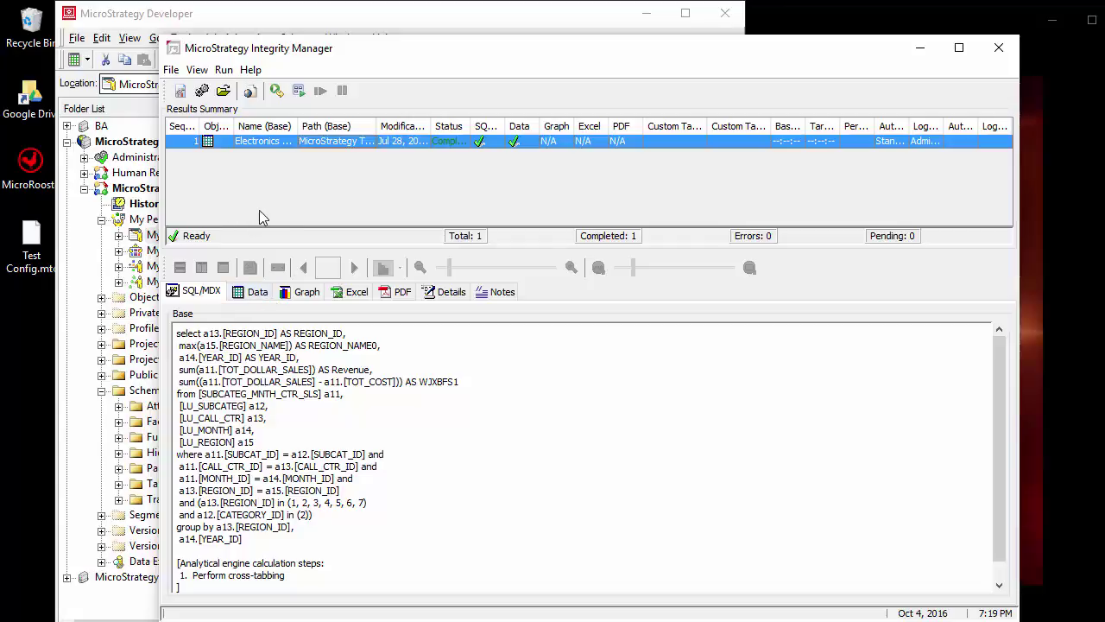
click(258, 292)
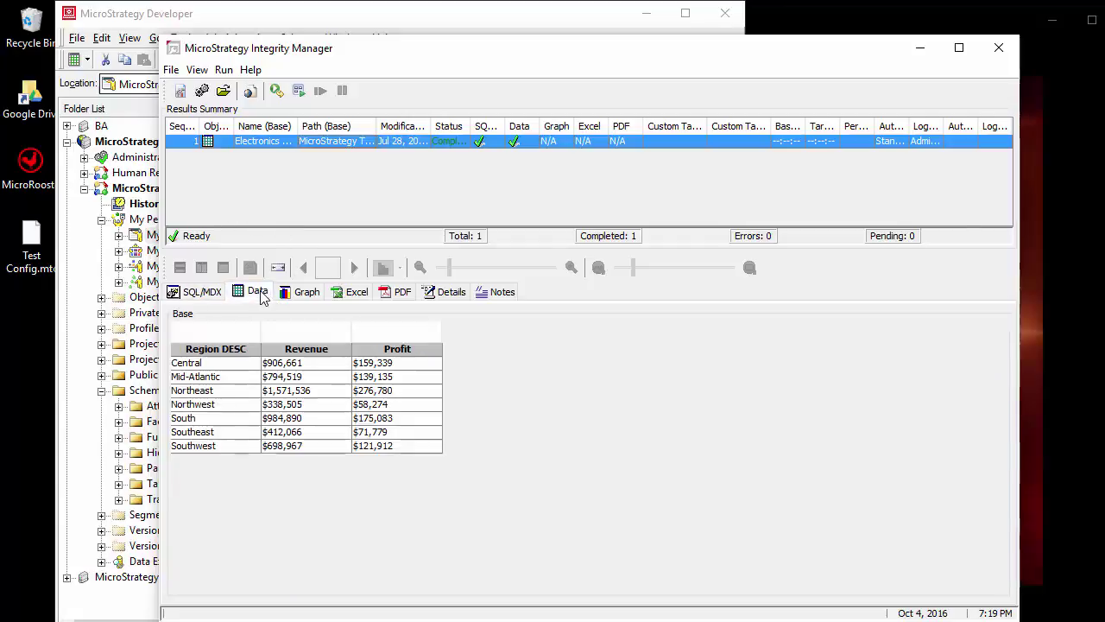
click(308, 293)
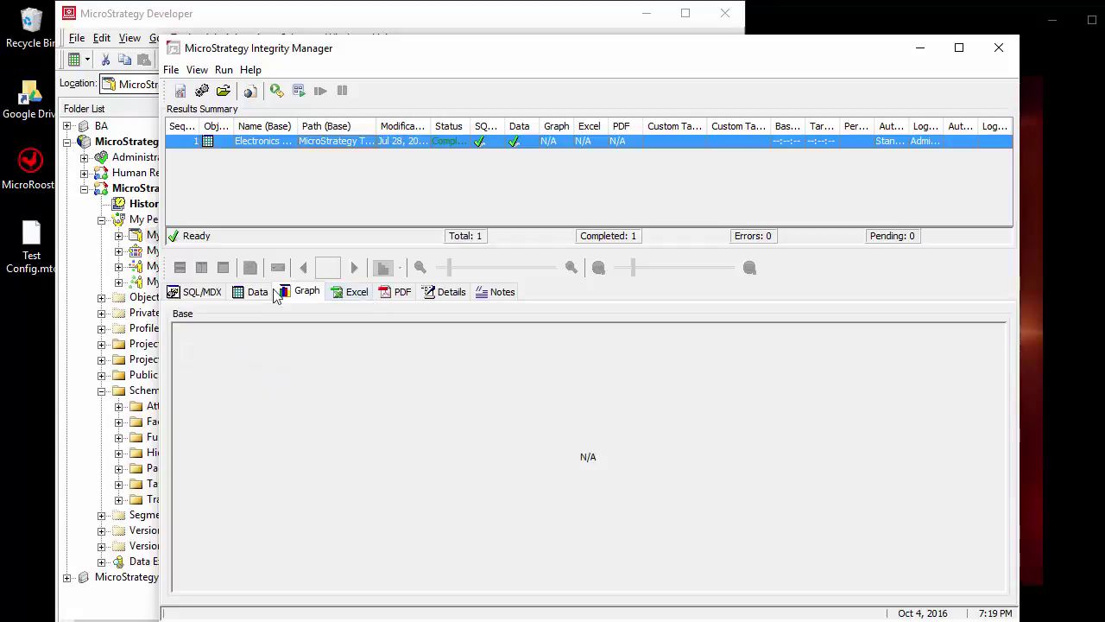
click(256, 293)
click(195, 294)
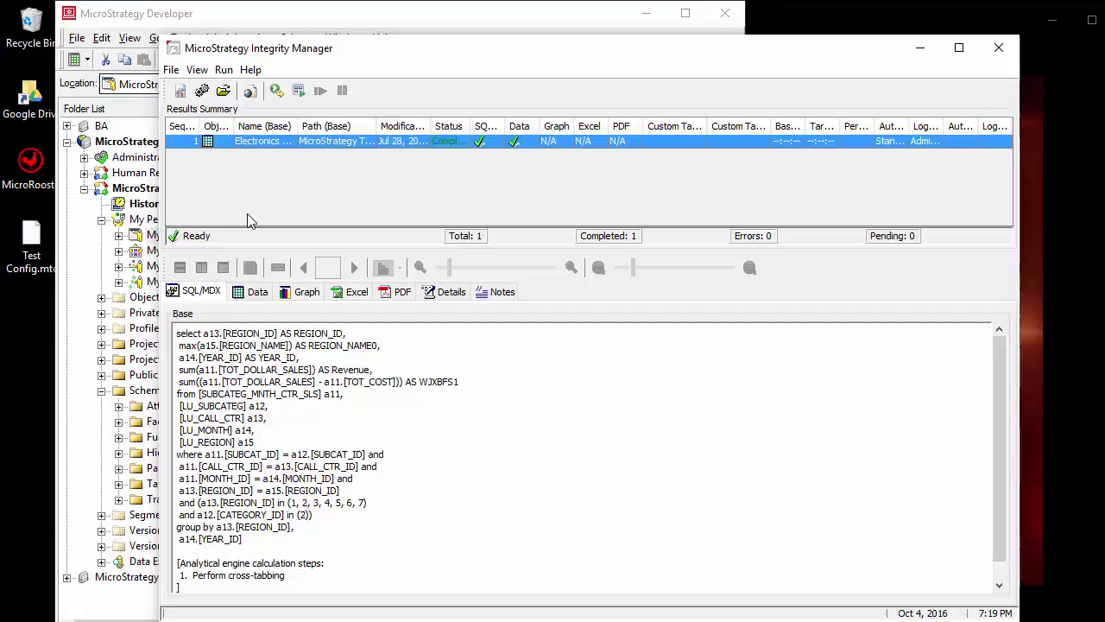
click(174, 69)
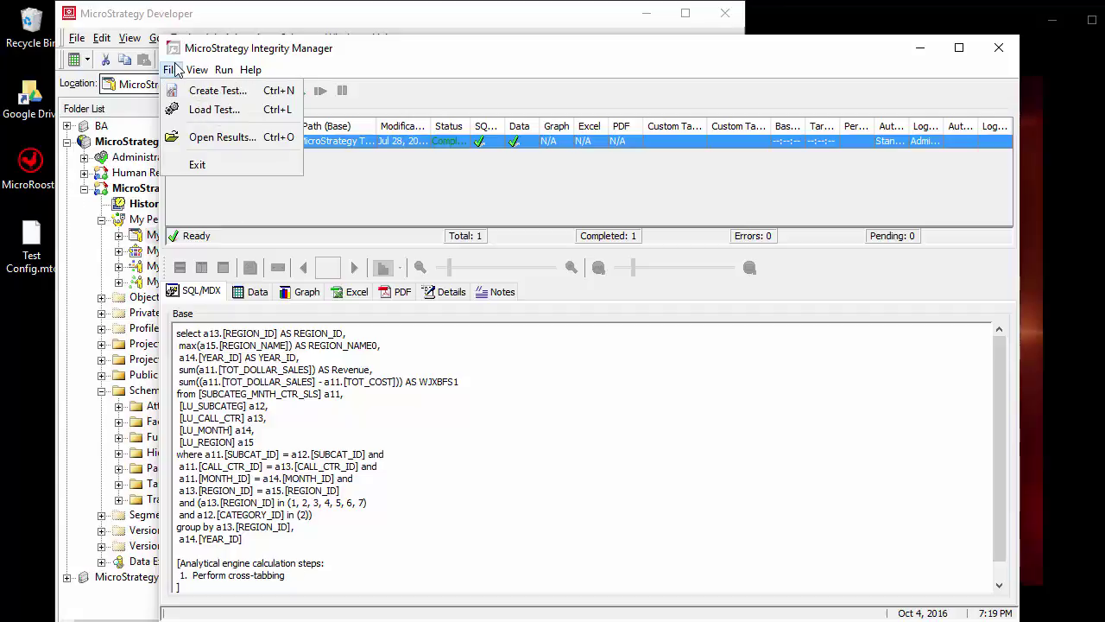
click(214, 110)
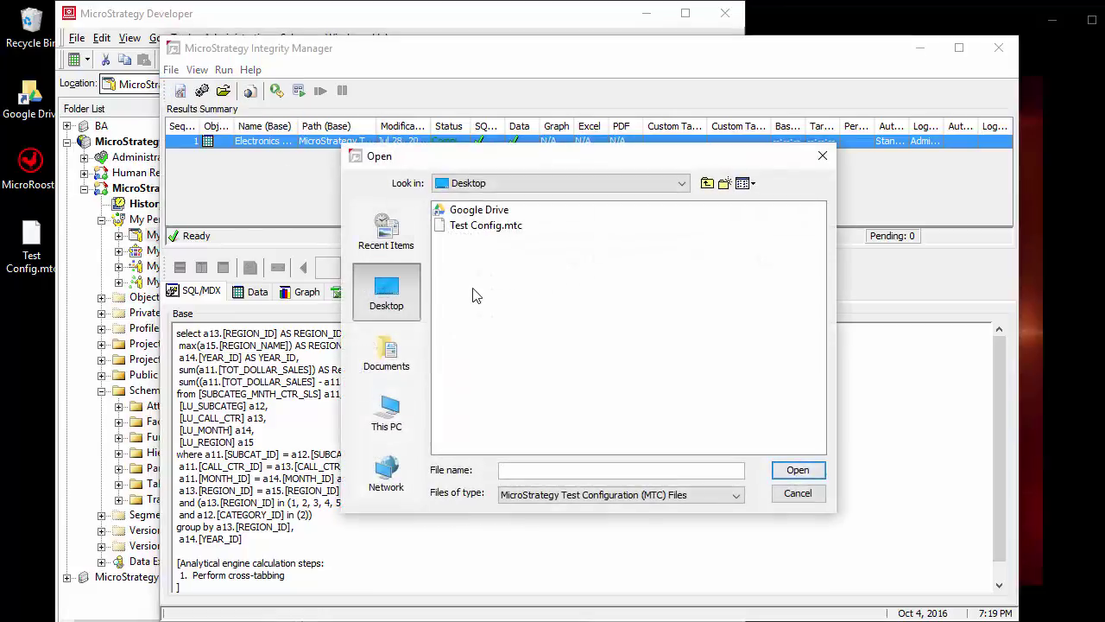
click(789, 492)
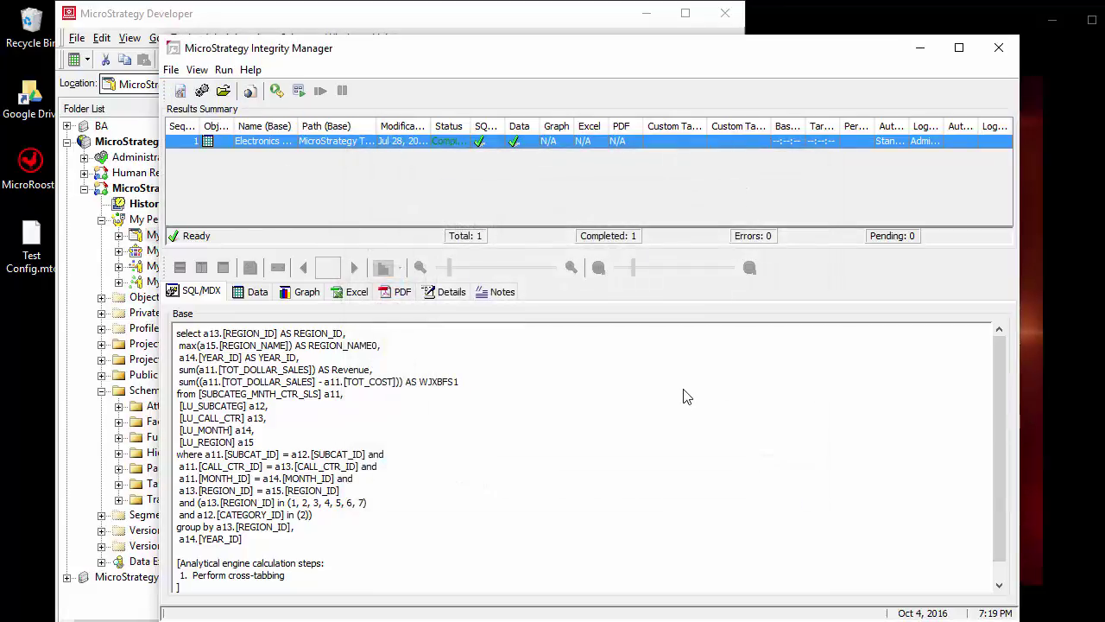